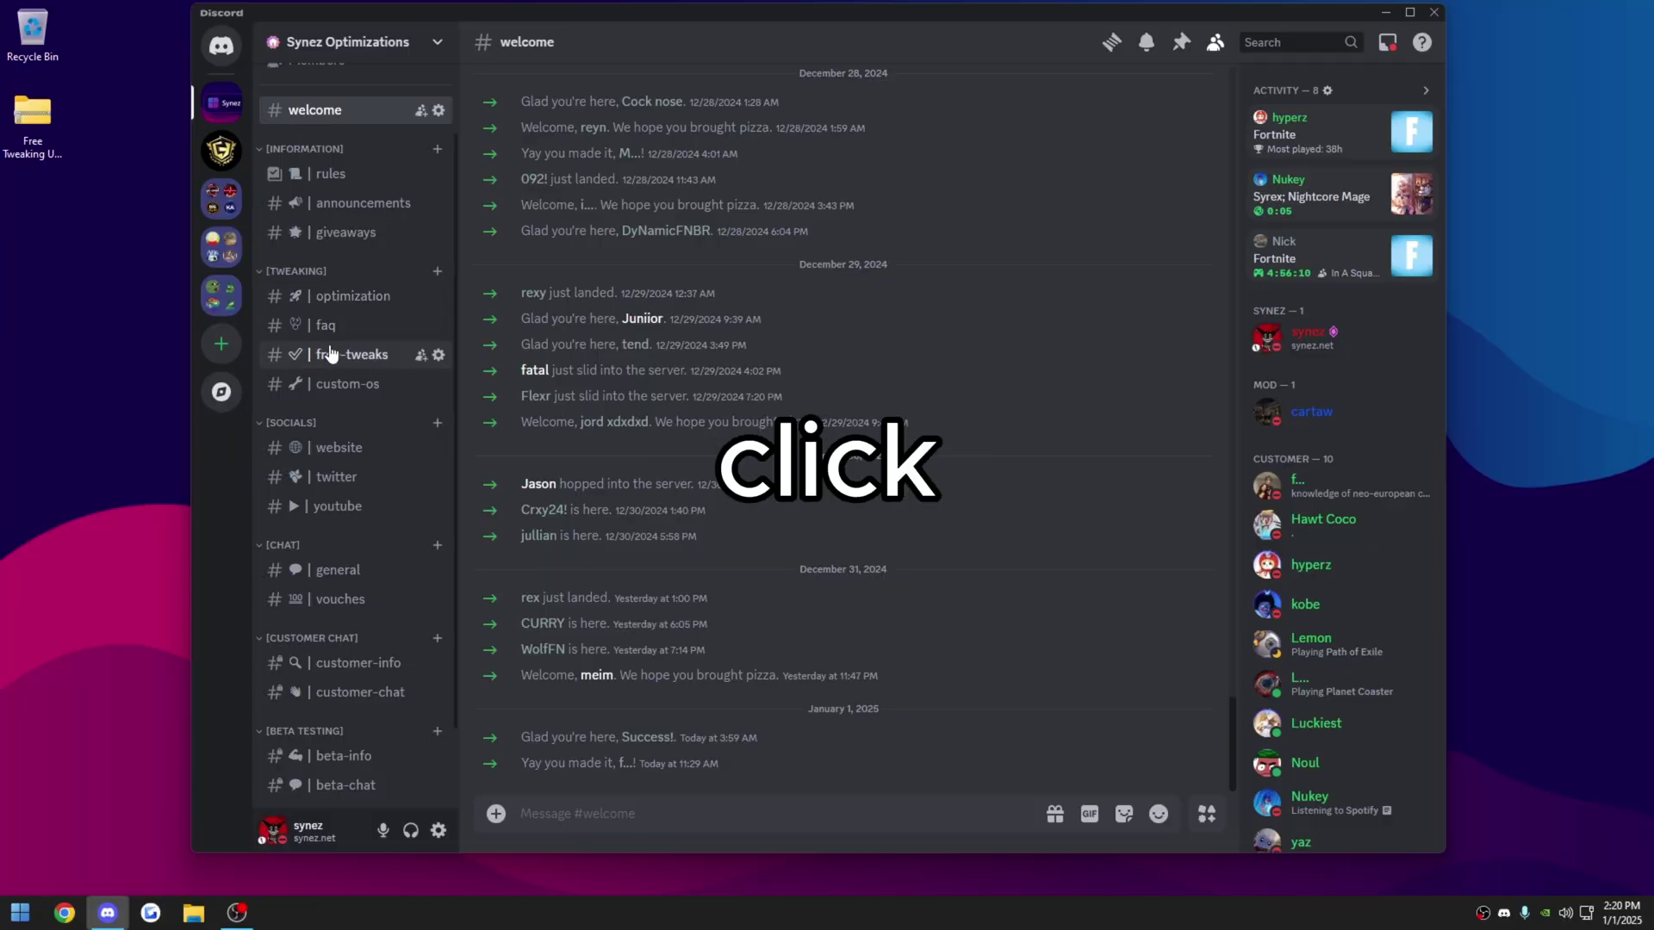
Open the #free-tweaks channel in Discord to get the Free Tweaking Utility - Synez.zip attachment.
click(333, 356)
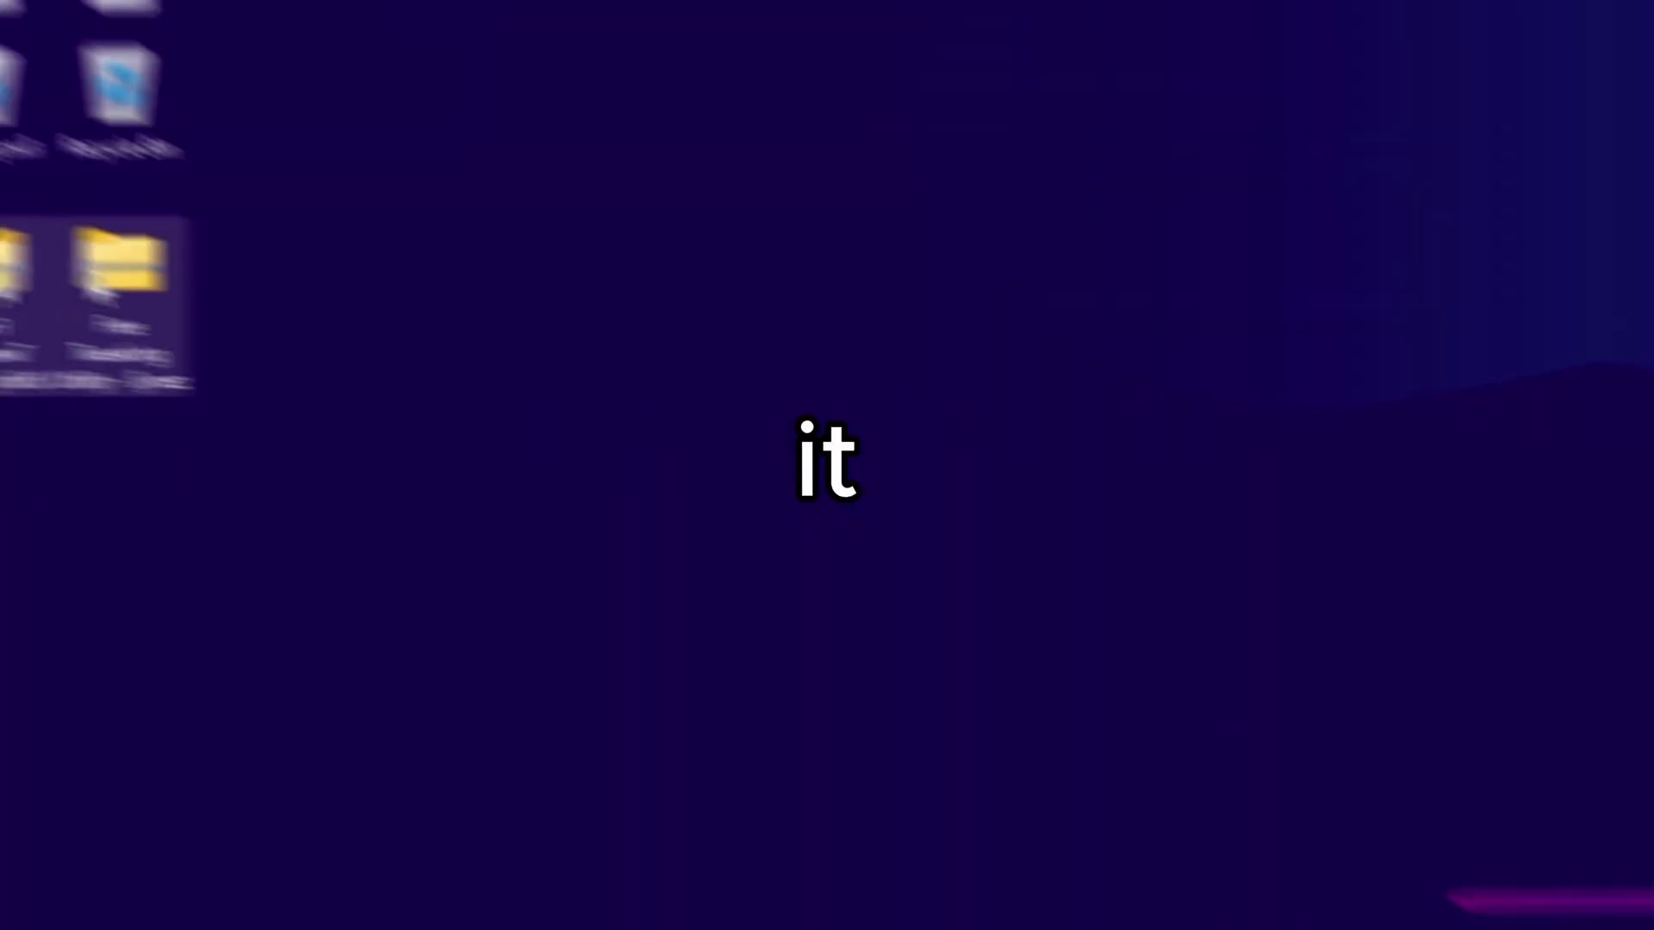
Extract the password-protected zip with 7-Zip into a 'Free Tweaking Utility - Synez' folder, then move it mid-desktop.
right_click(33, 117)
mouse_move(96, 242)
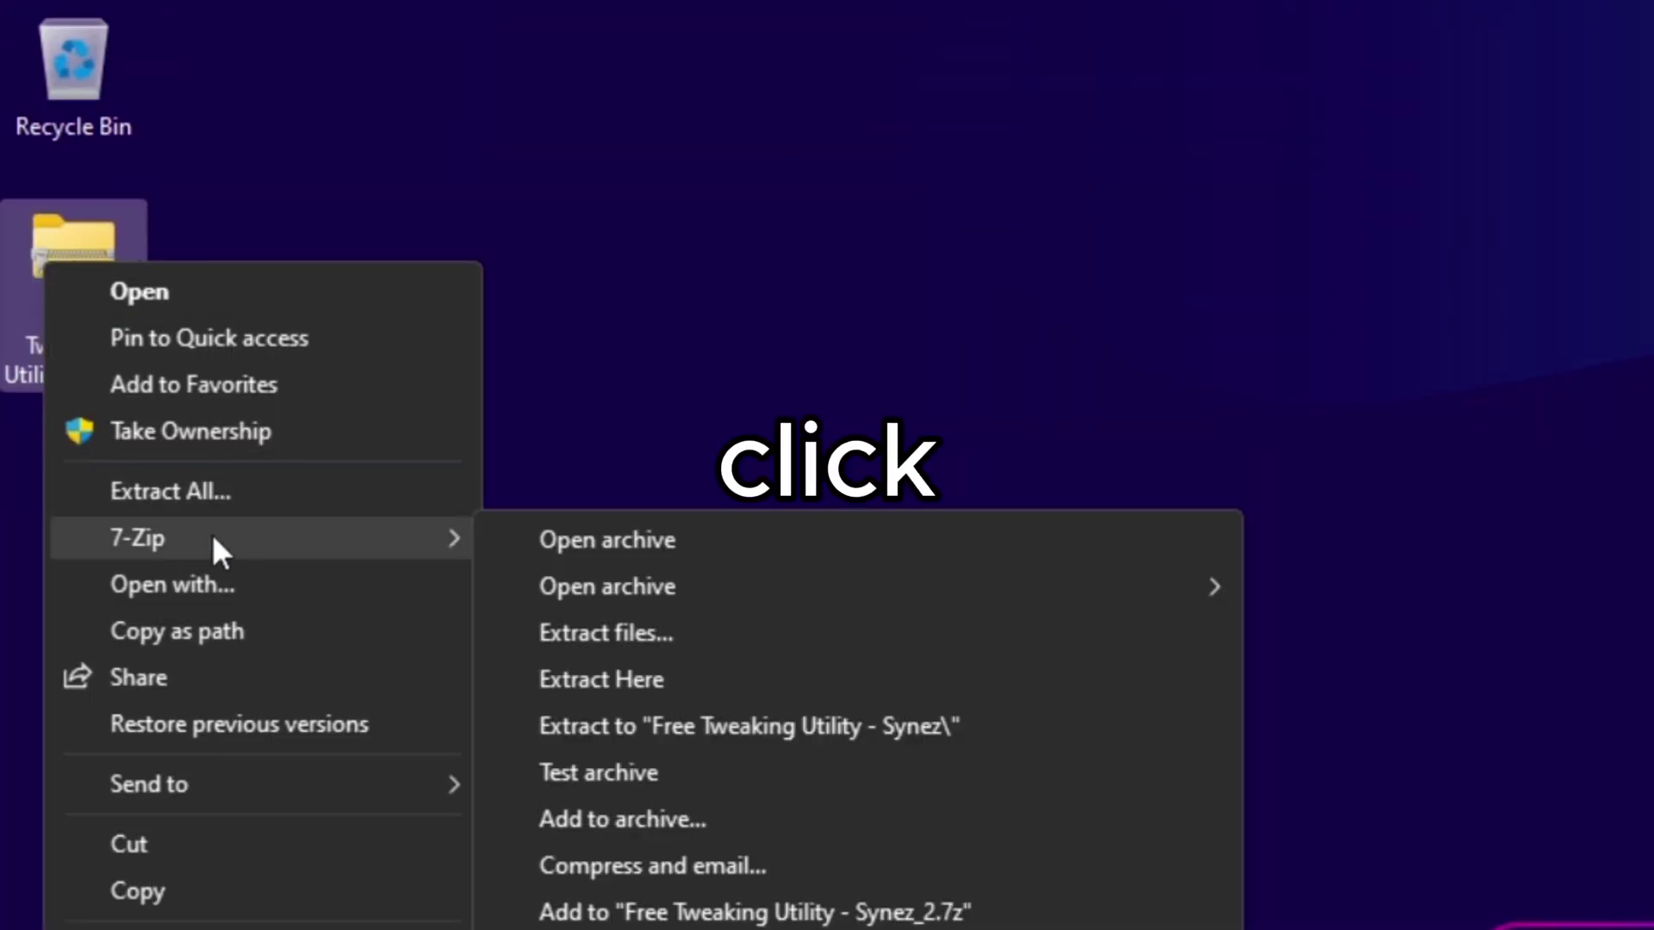
click(864, 727)
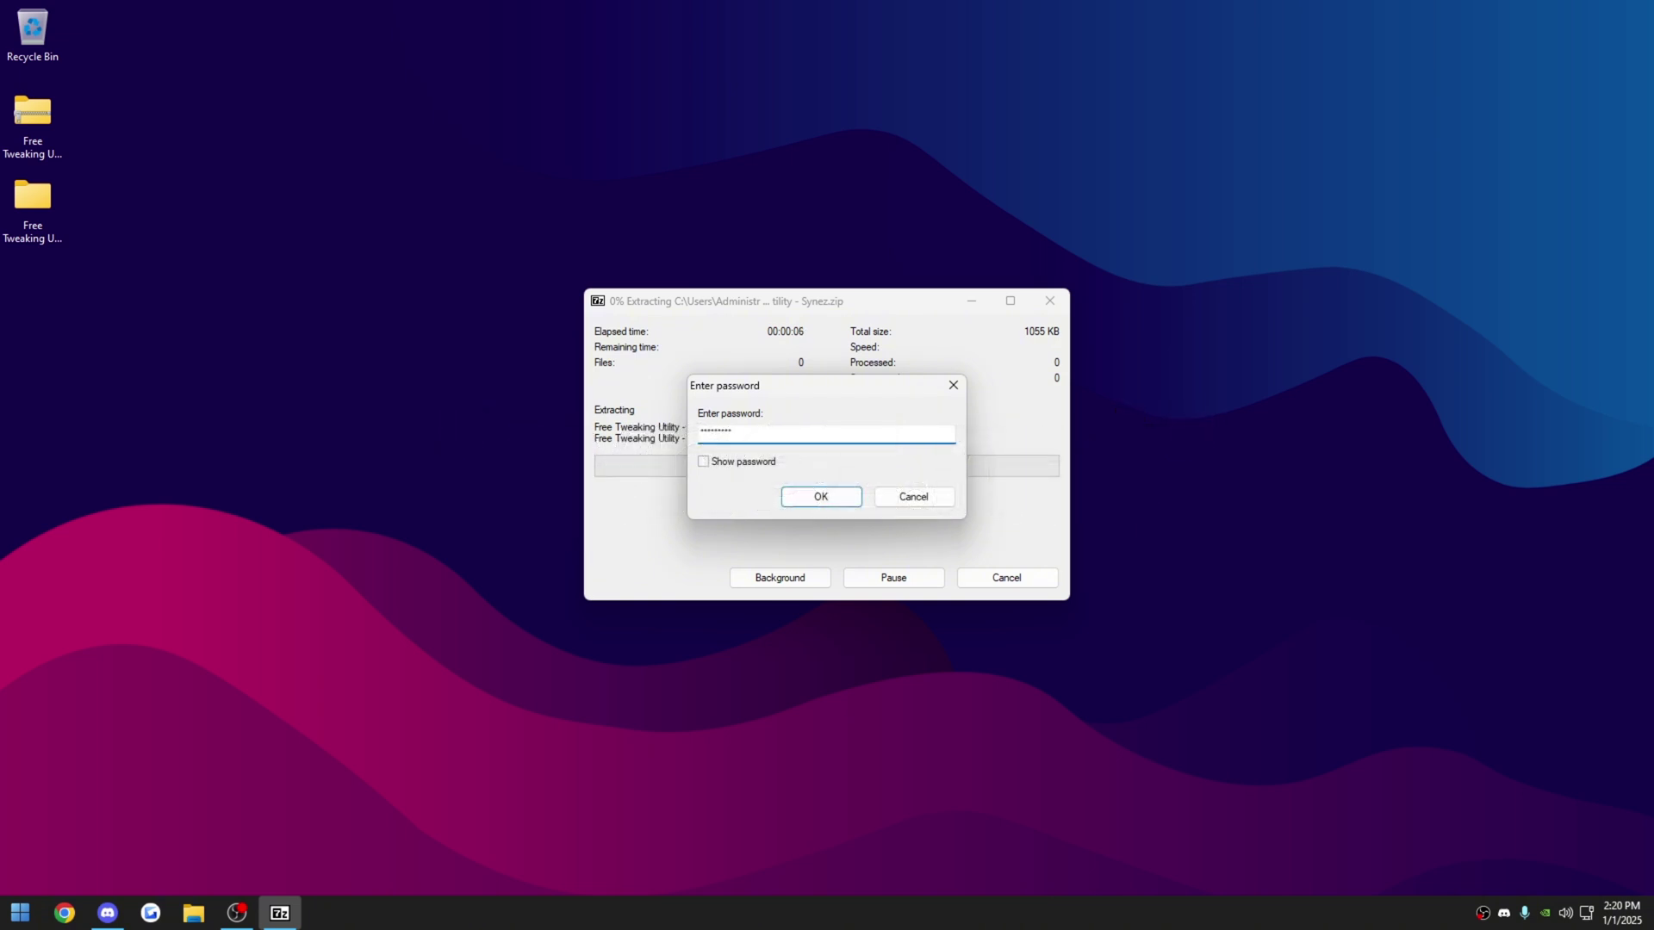
click(823, 499)
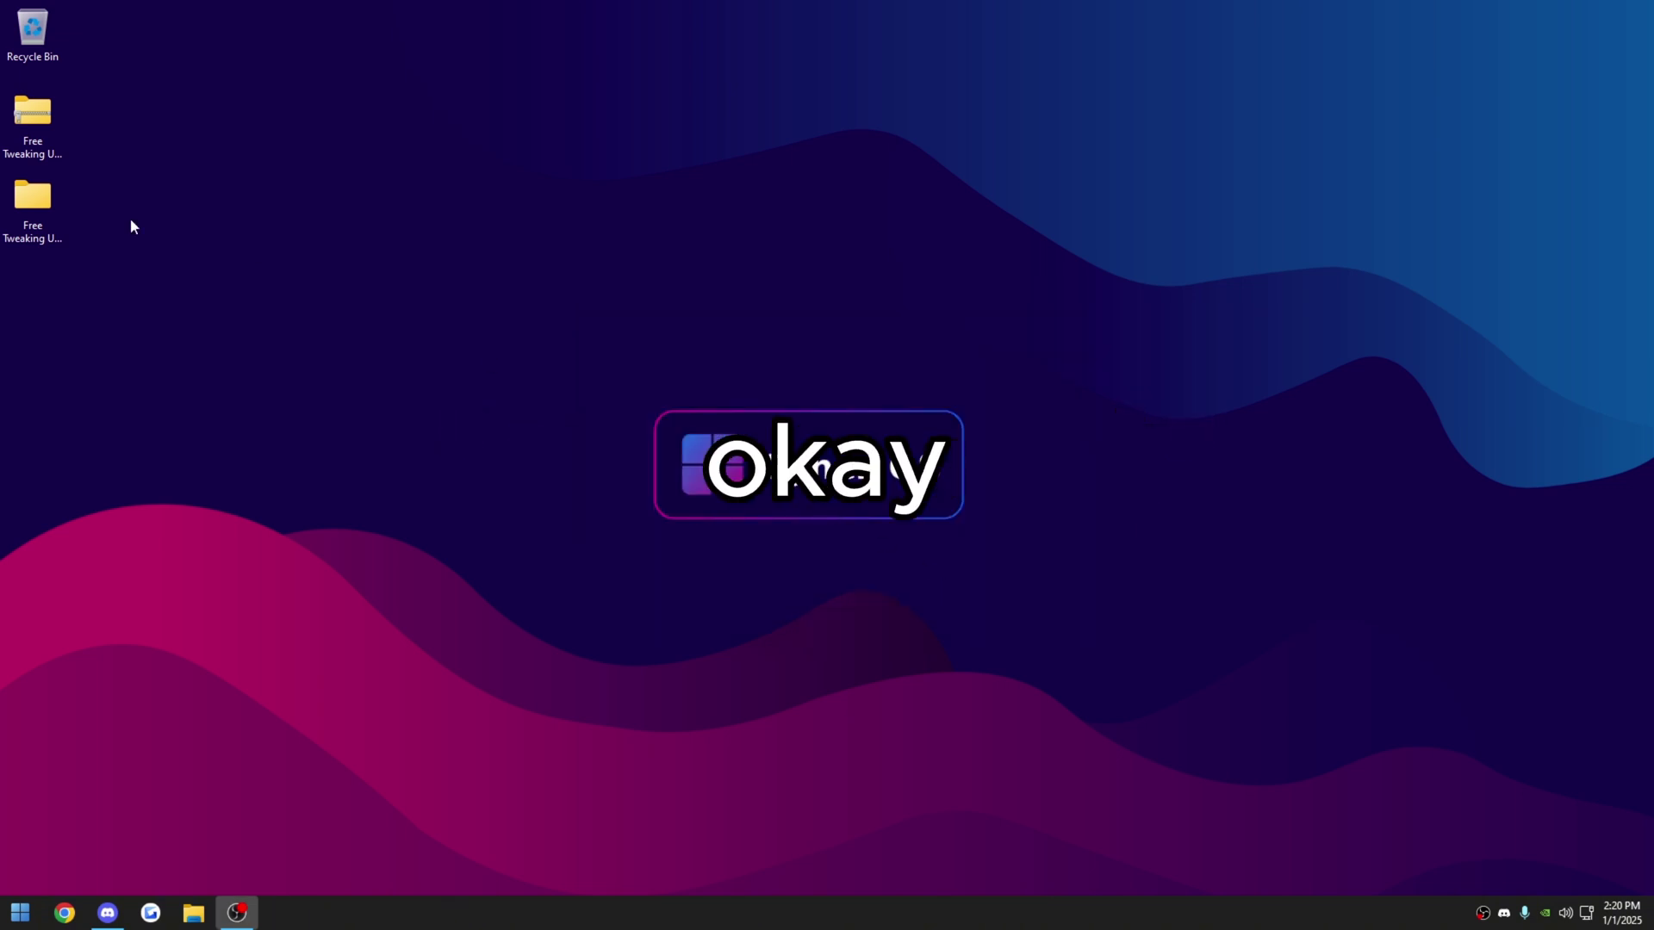
drag(35, 207, 754, 470)
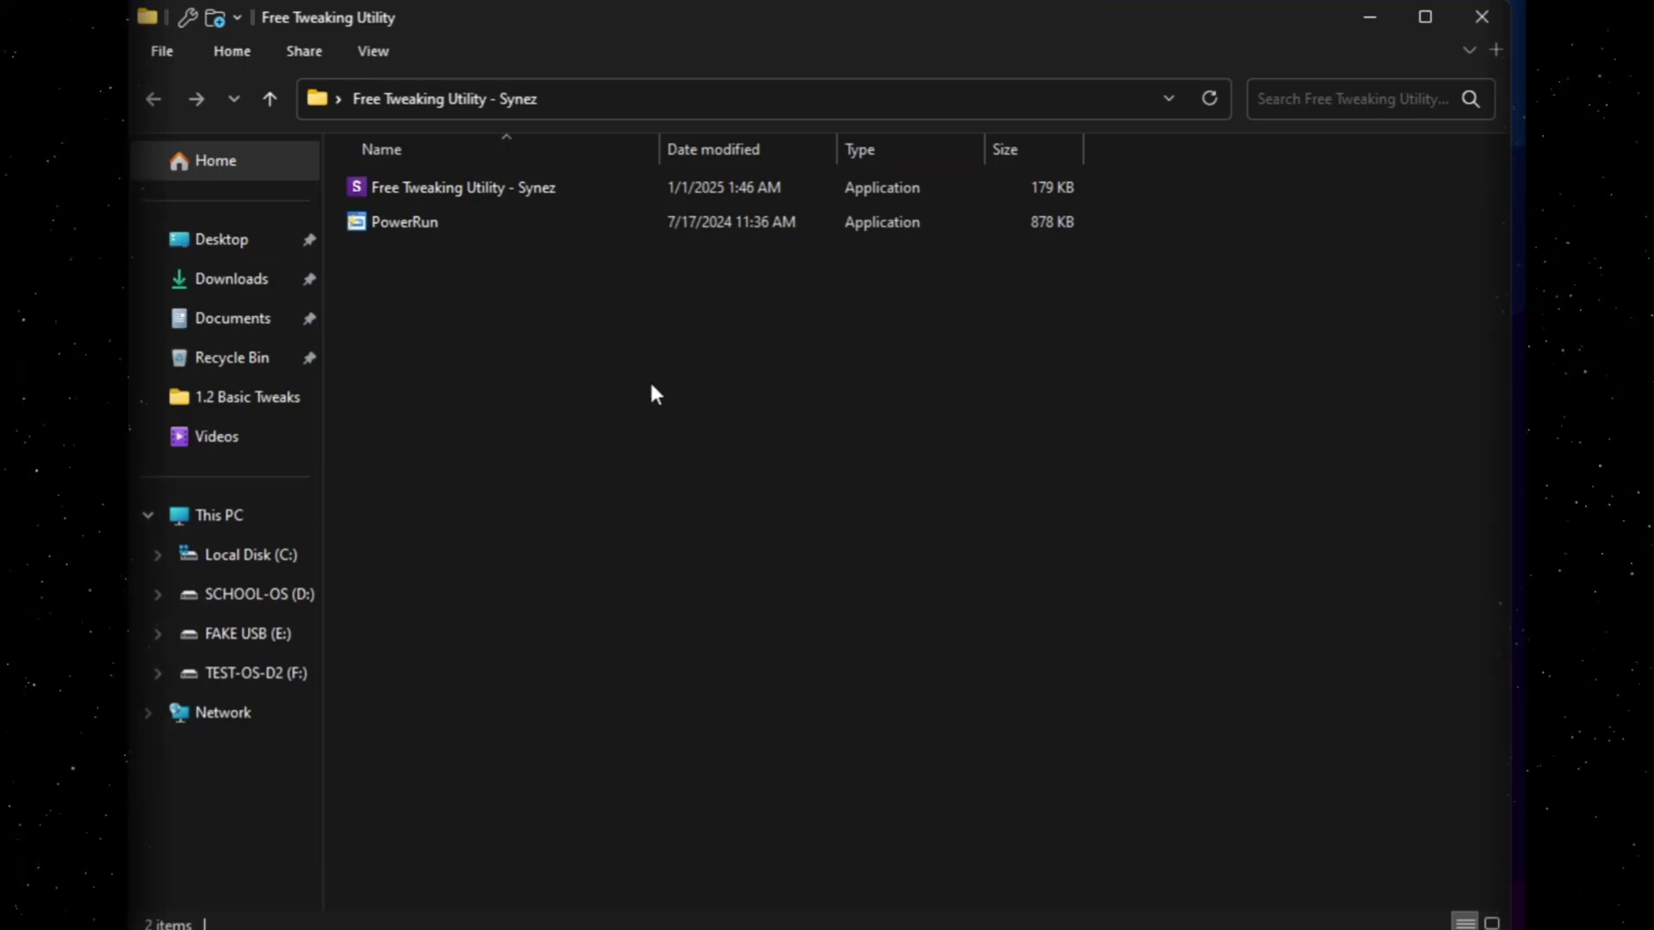
Enable Allow Command Line in PowerRun, then run Free Tweaking Utility - Synez under PowerRun.
click(537, 189)
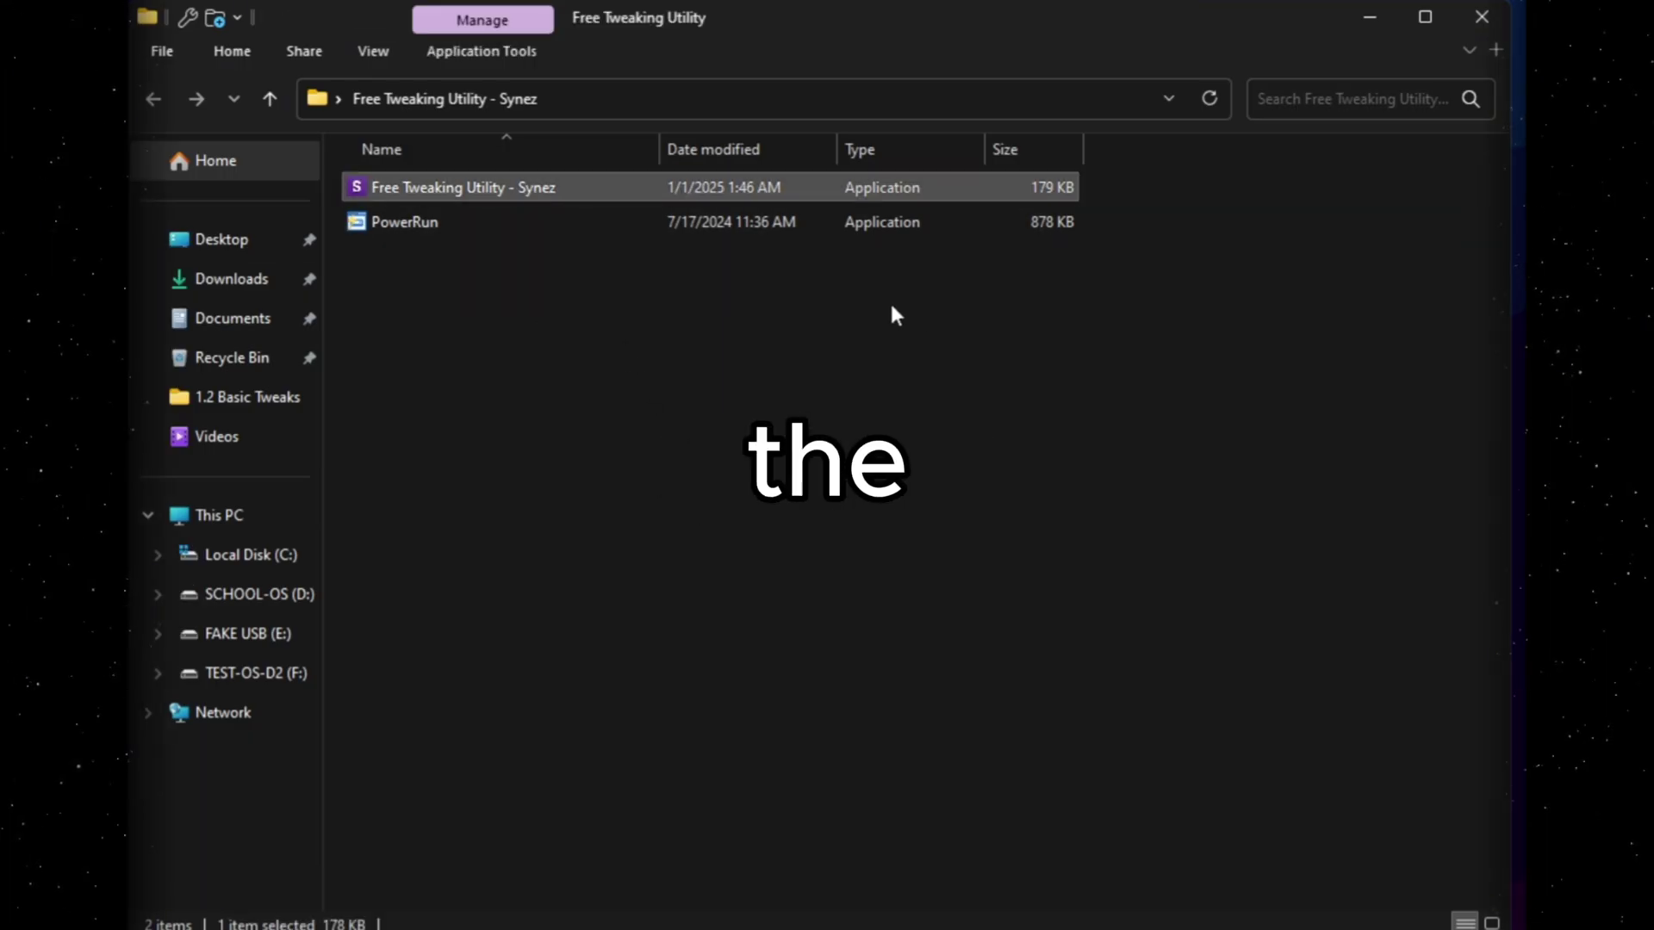
double_click(453, 222)
click(442, 169)
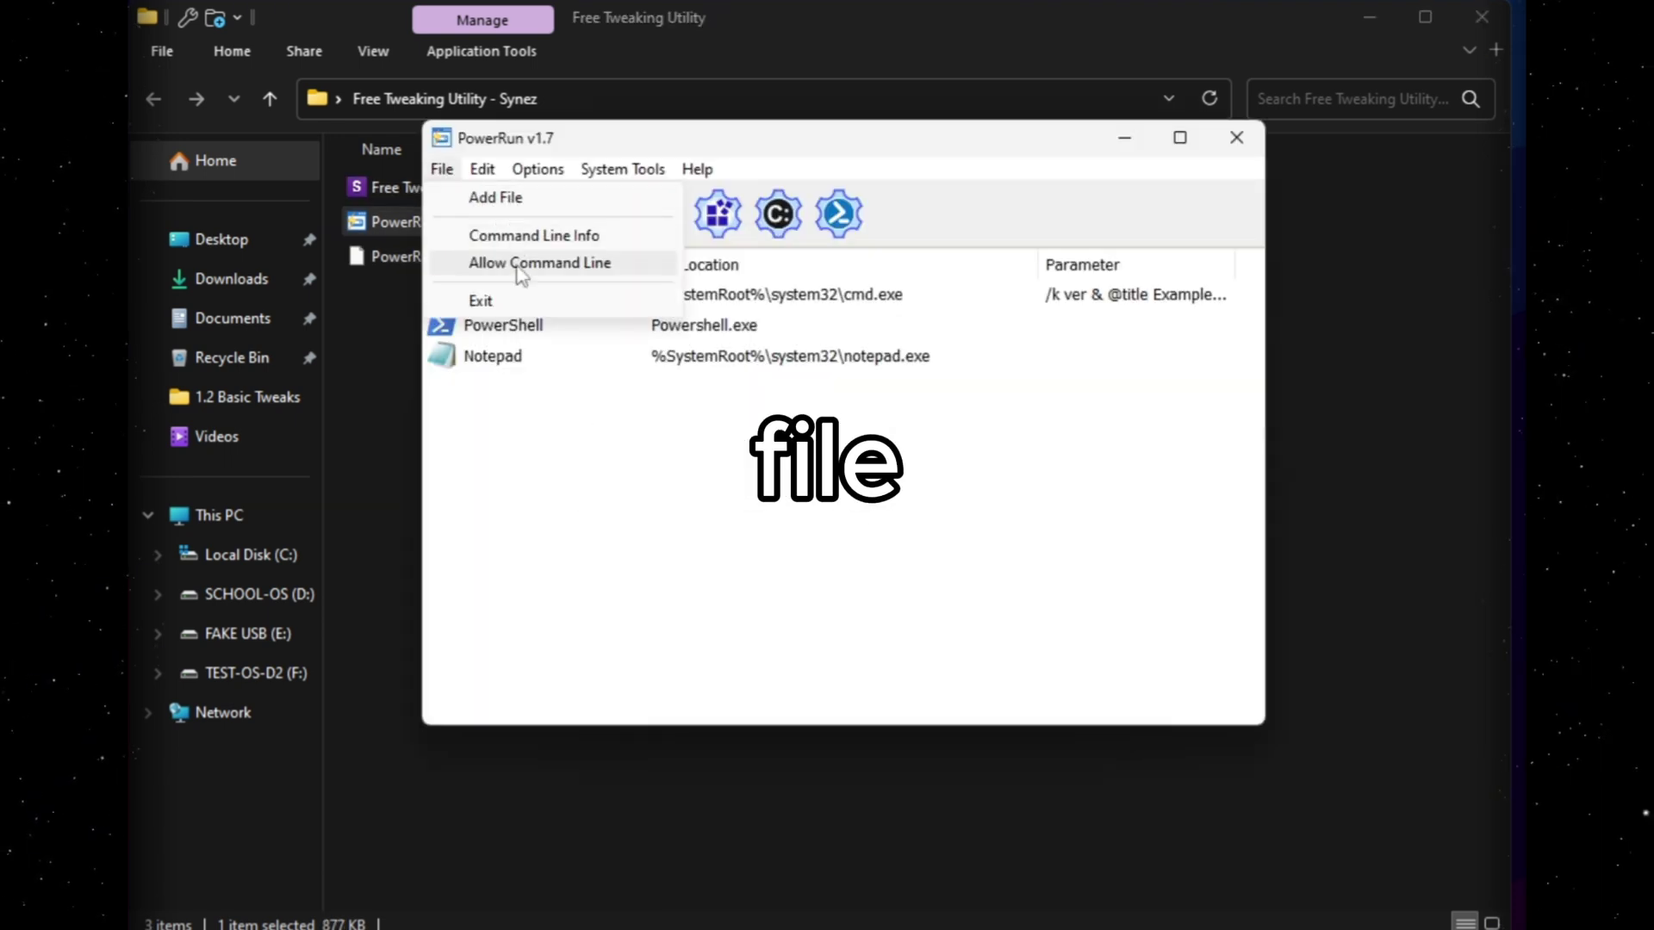
click(525, 263)
click(482, 169)
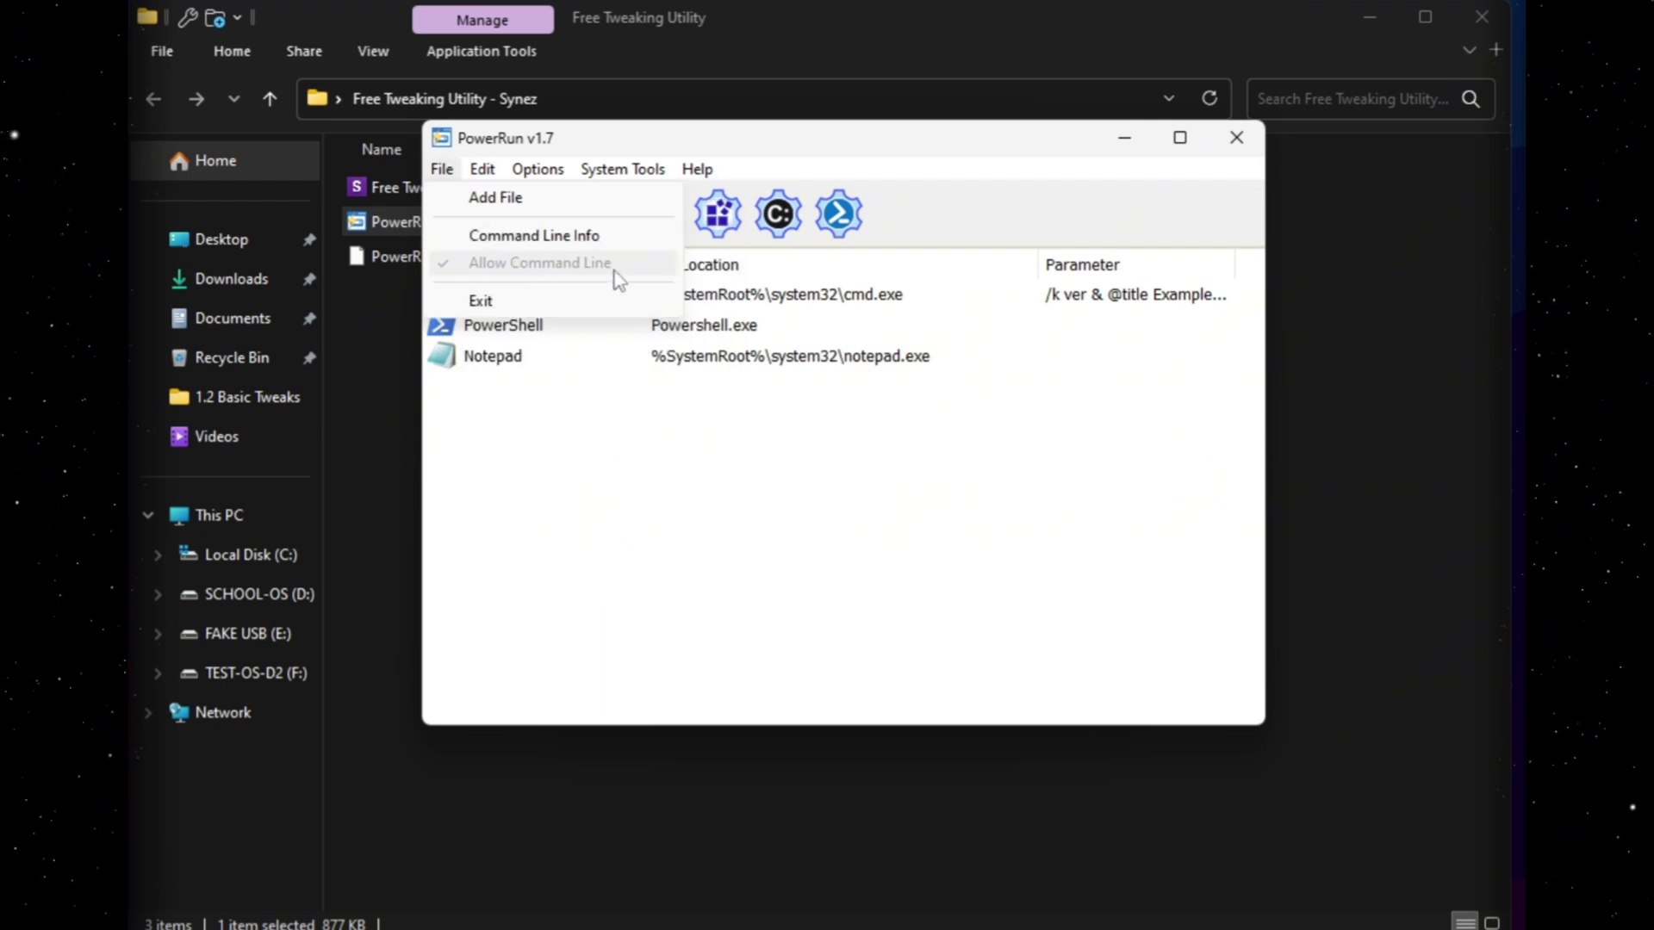
click(612, 273)
click(1236, 137)
drag(479, 191, 551, 226)
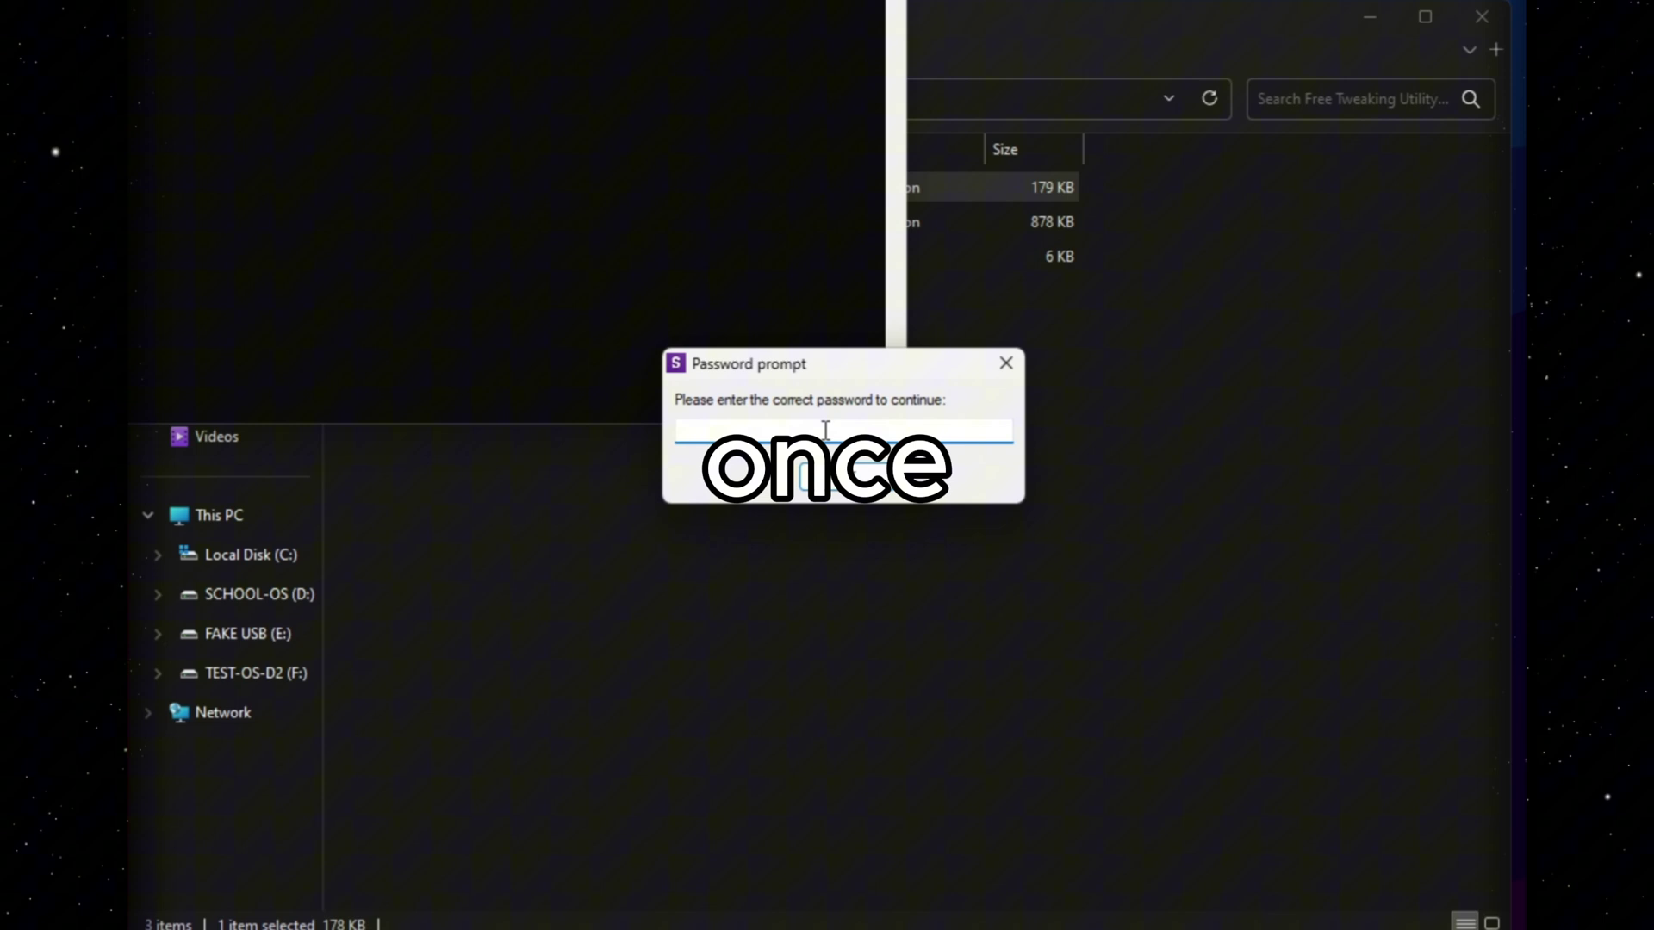
Enter the utility's password at the Password prompt to reach its Version 1.0 menu.
text(••)
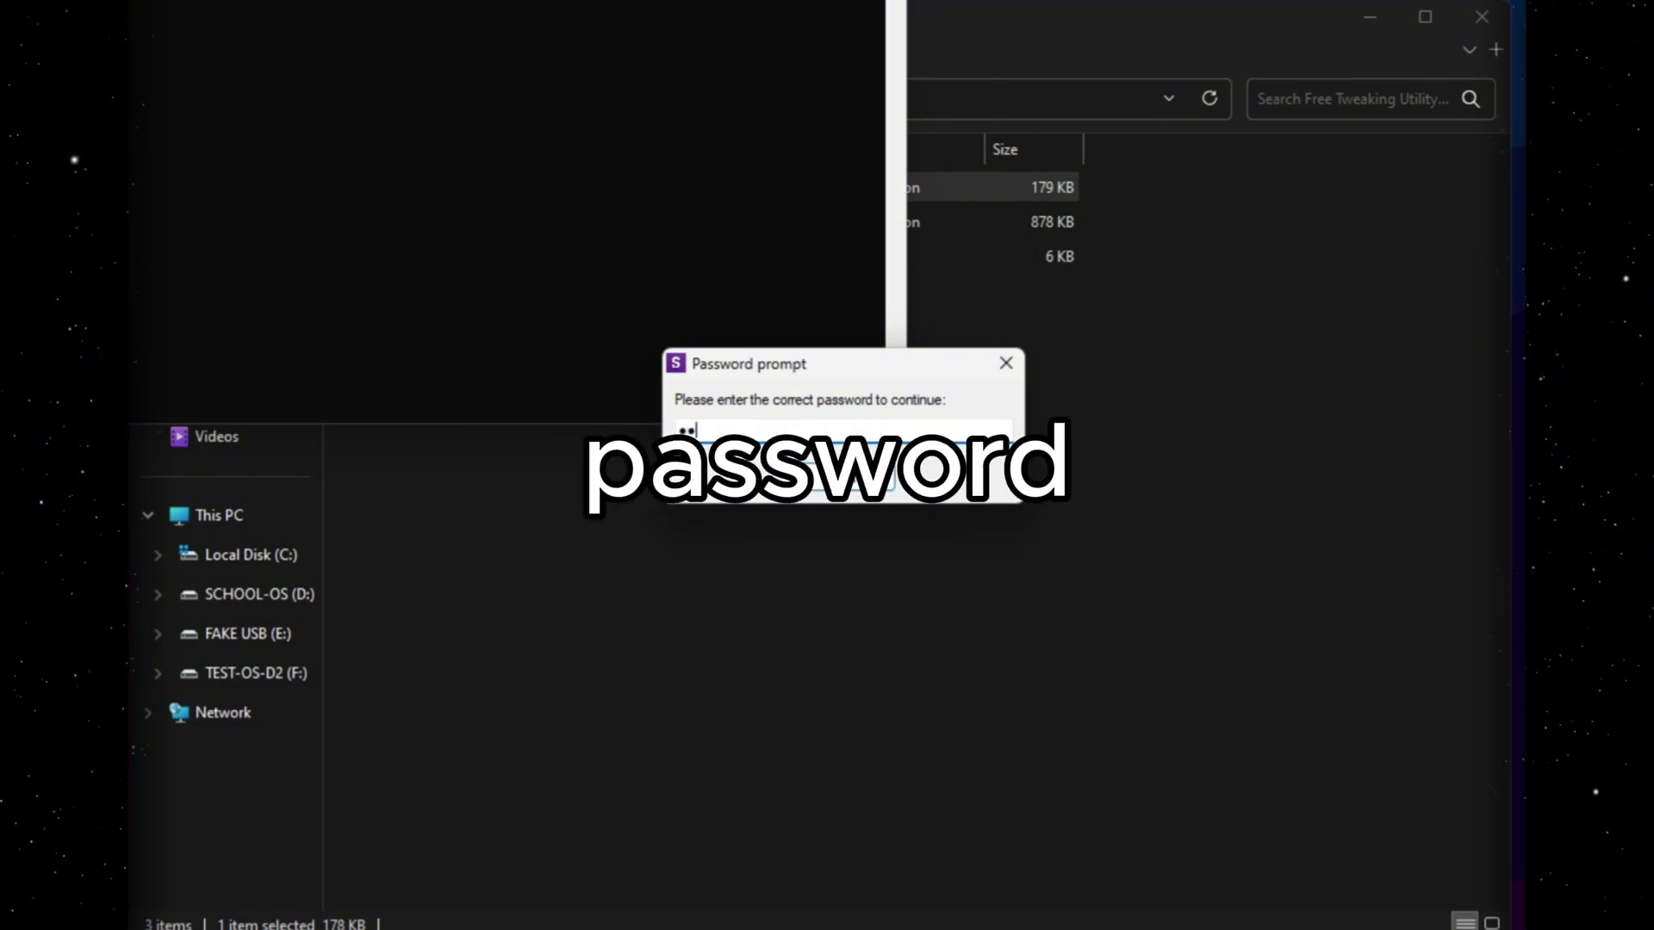
text(••)
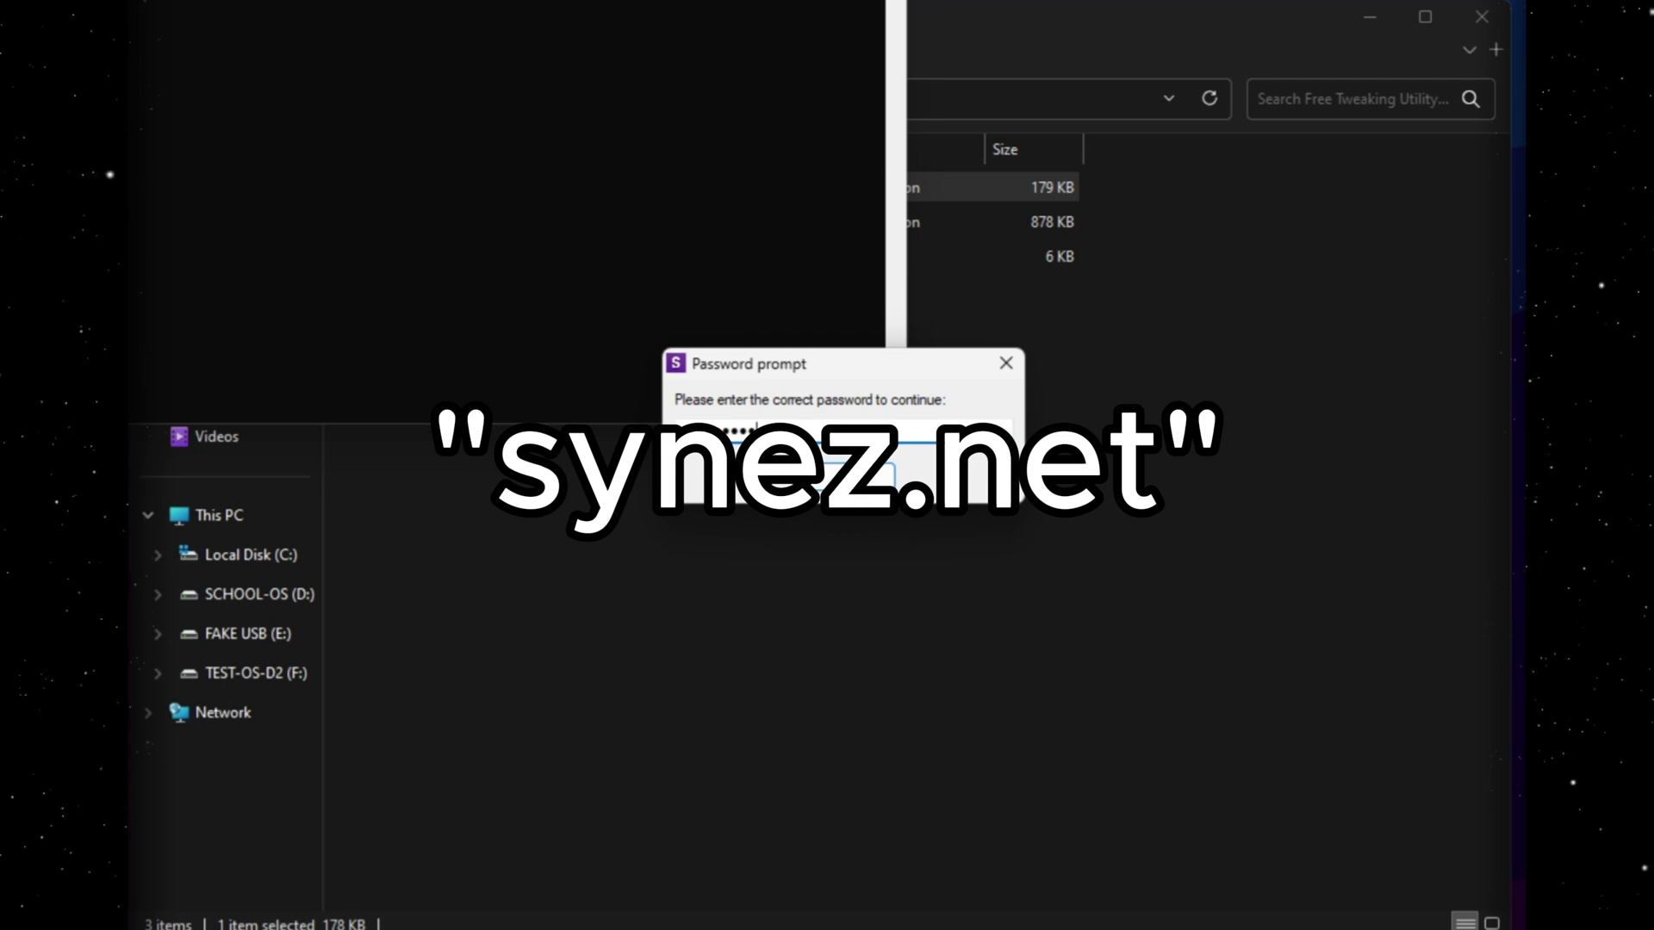
key(Return)
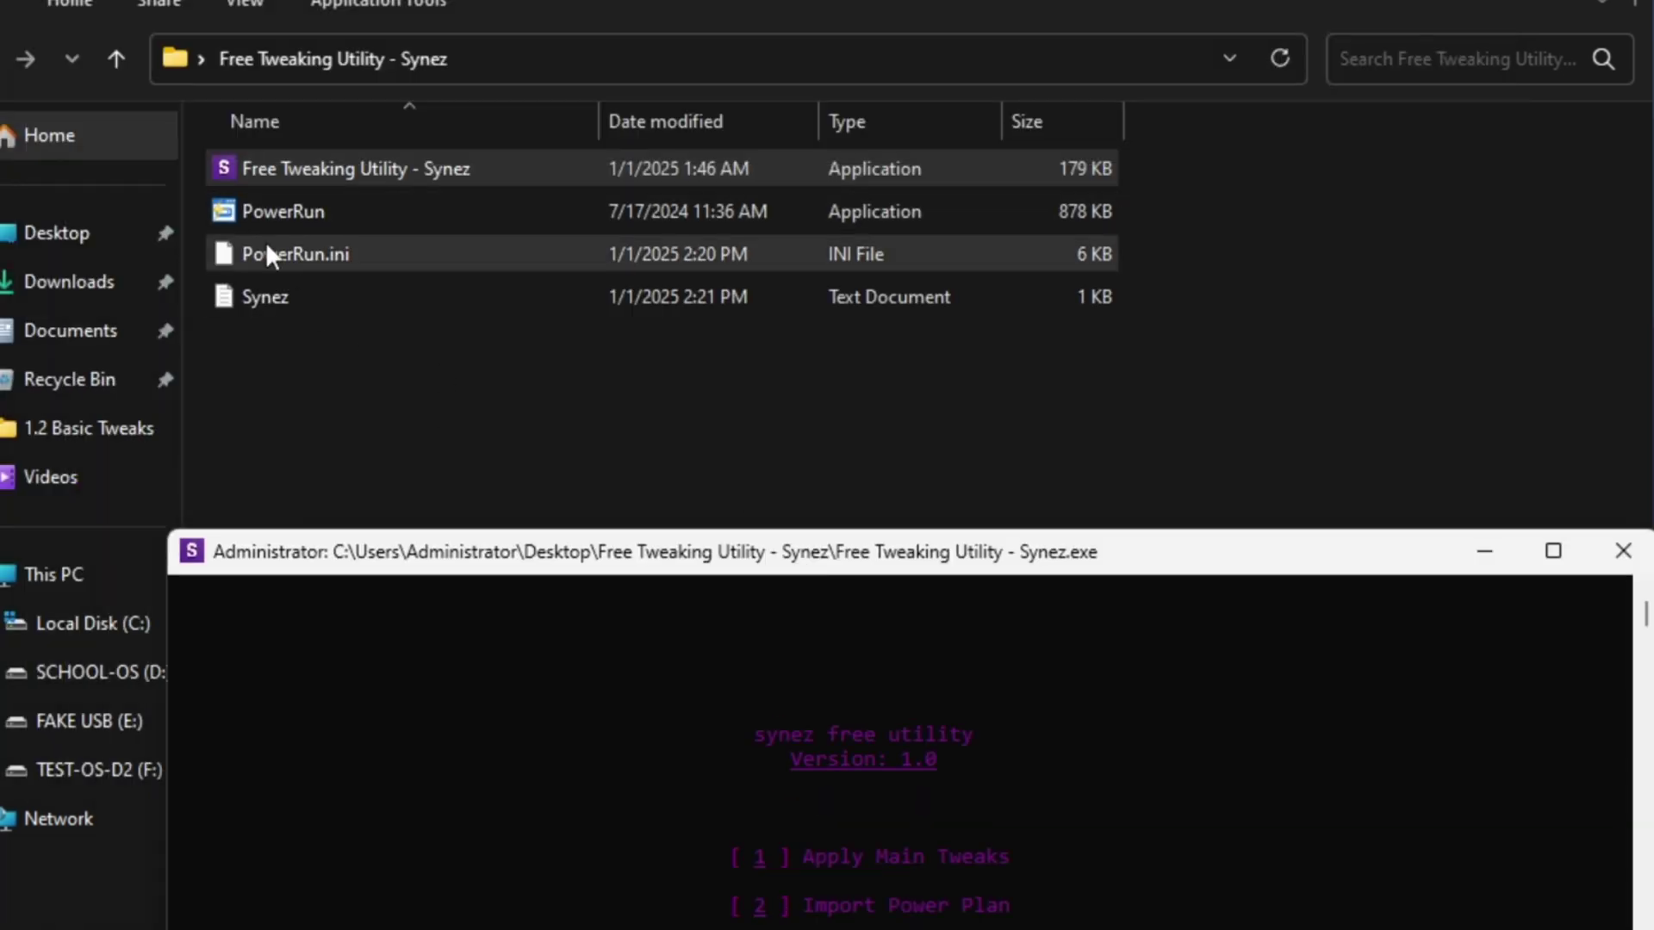
Run menu option 1, Apply Main Tweaks, until the console reports Finished Tweaks.
click(552, 587)
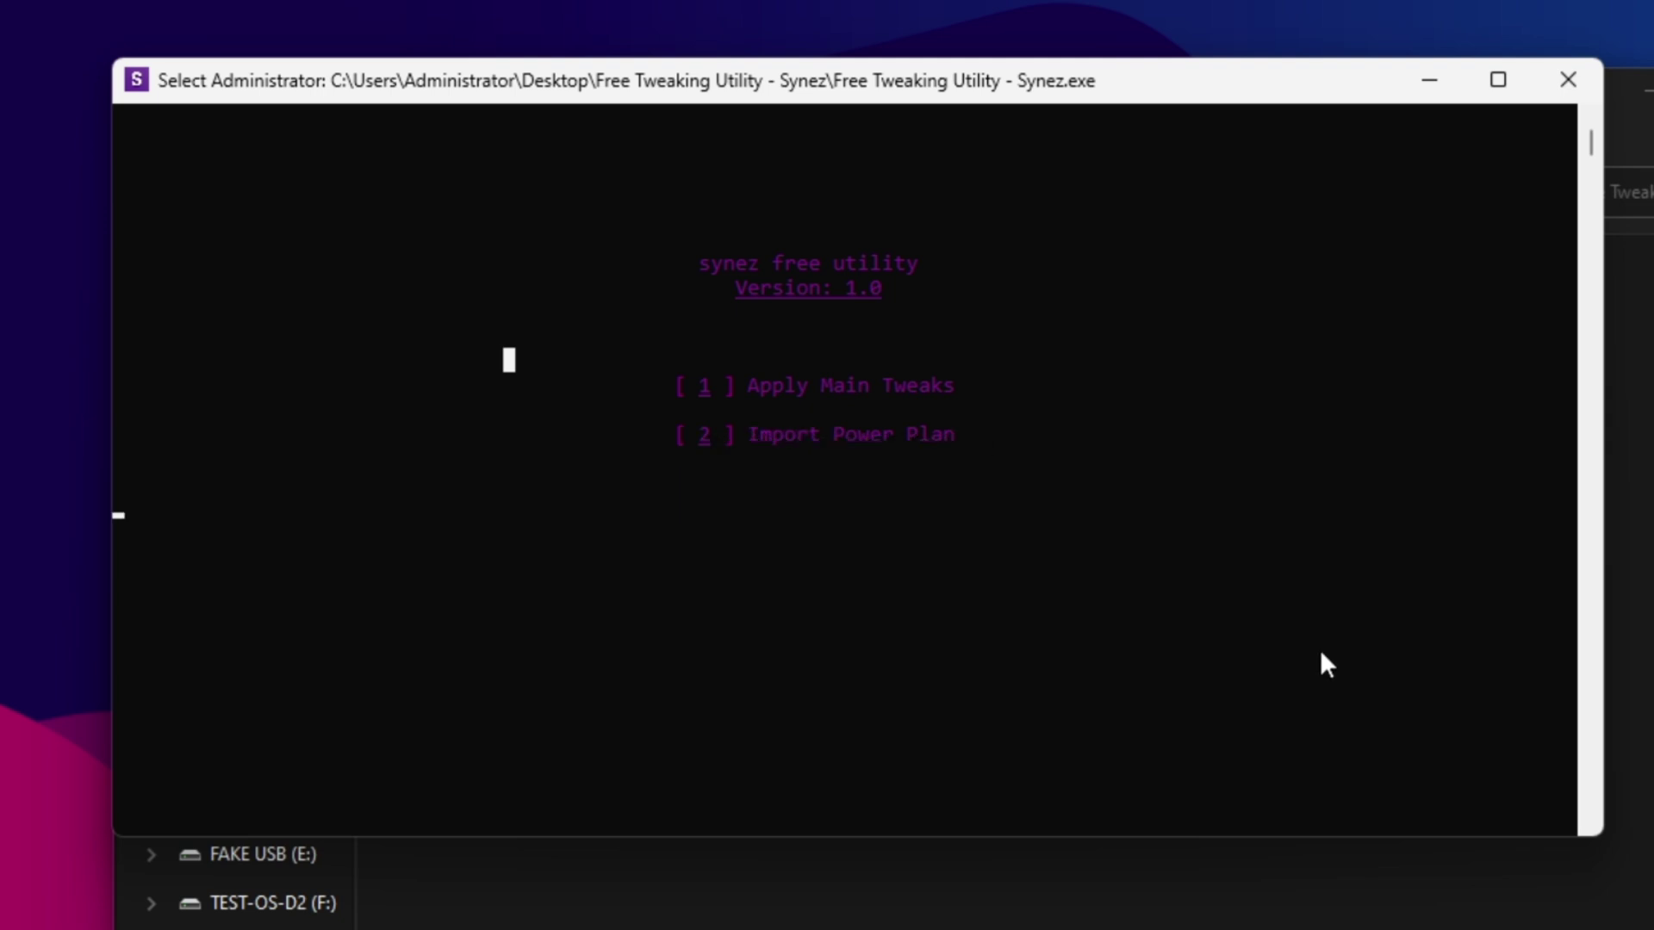
text(1)
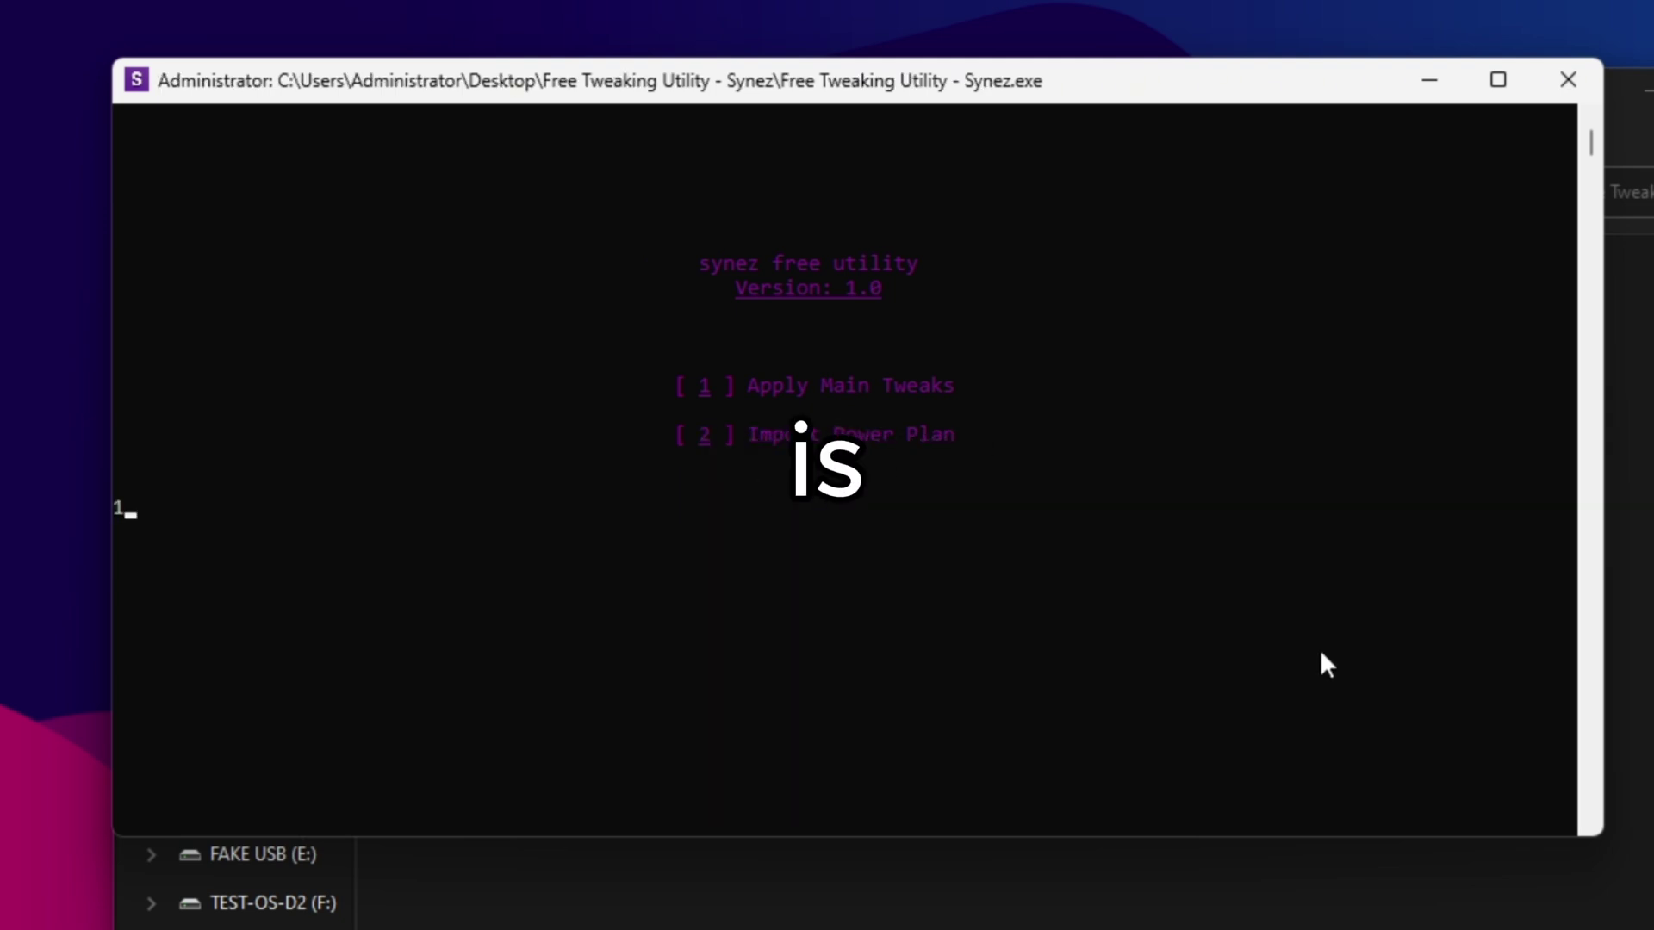
key(Return)
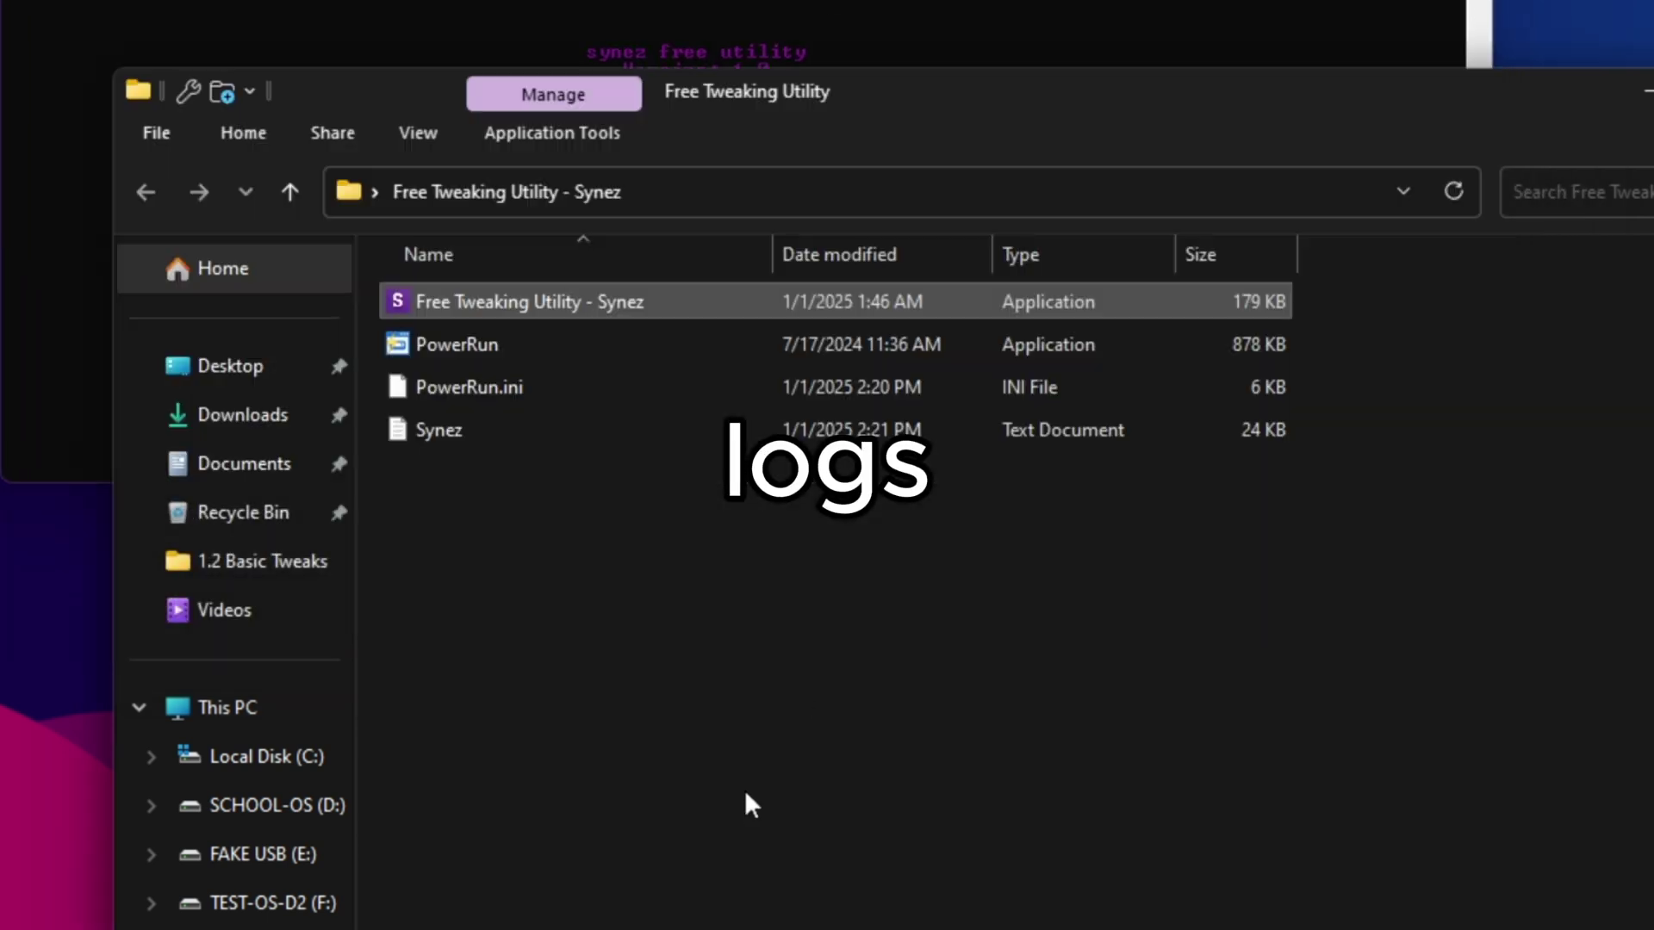
Open the Synez.txt log from the utility's folder in Notepad.
click(750, 801)
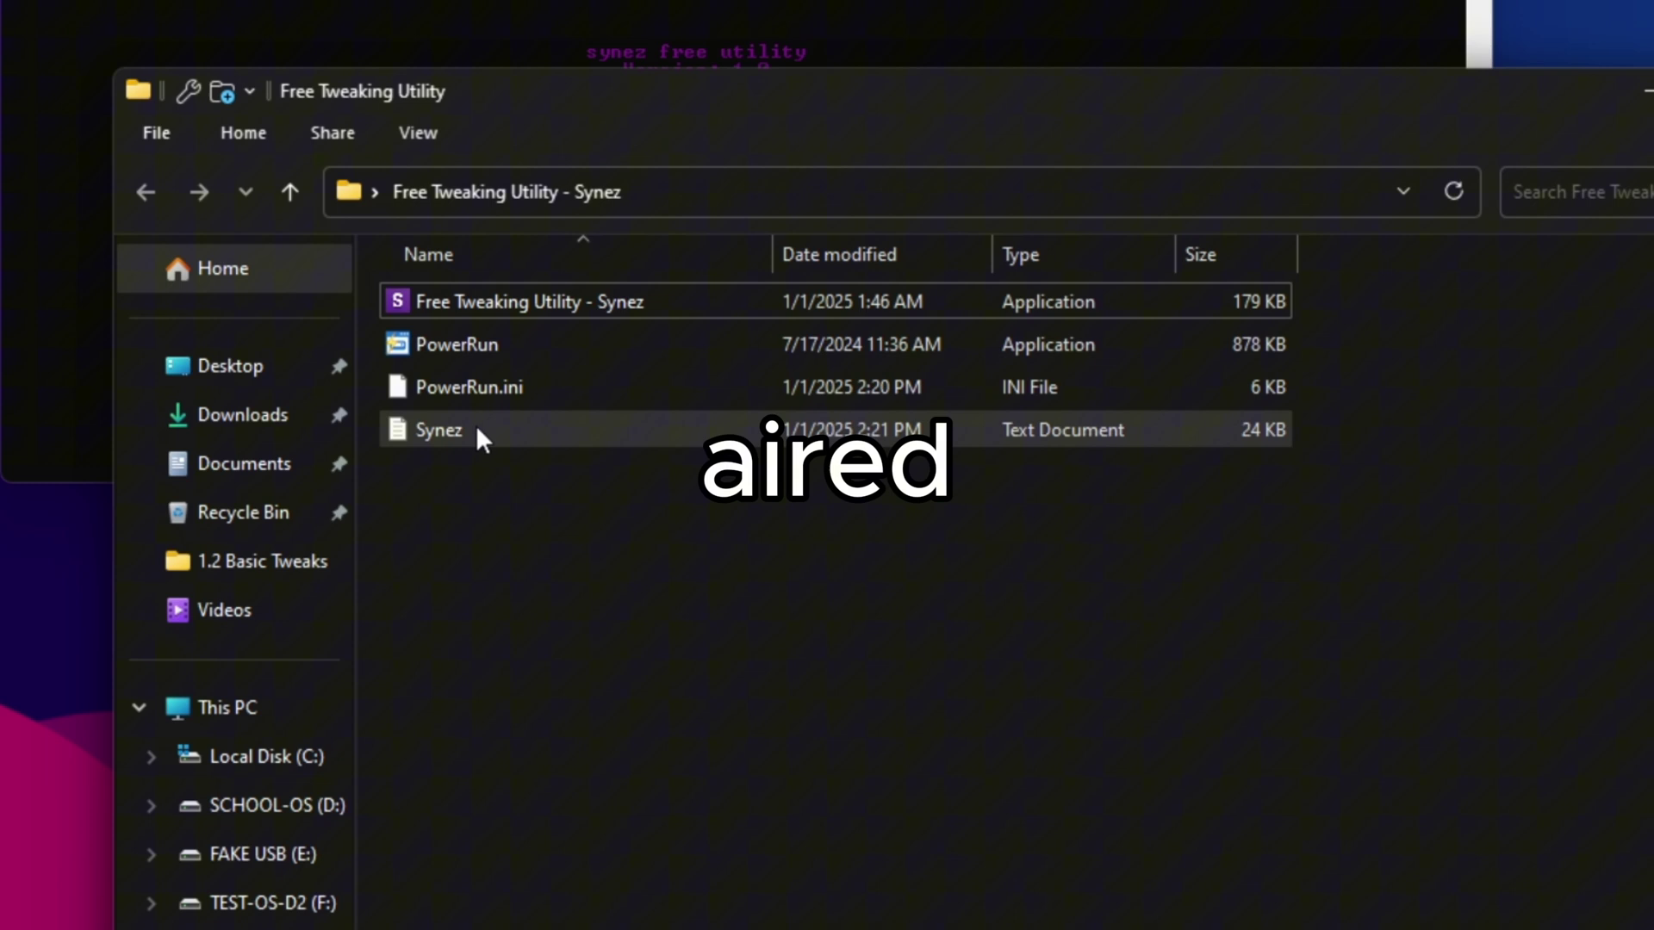
click(446, 435)
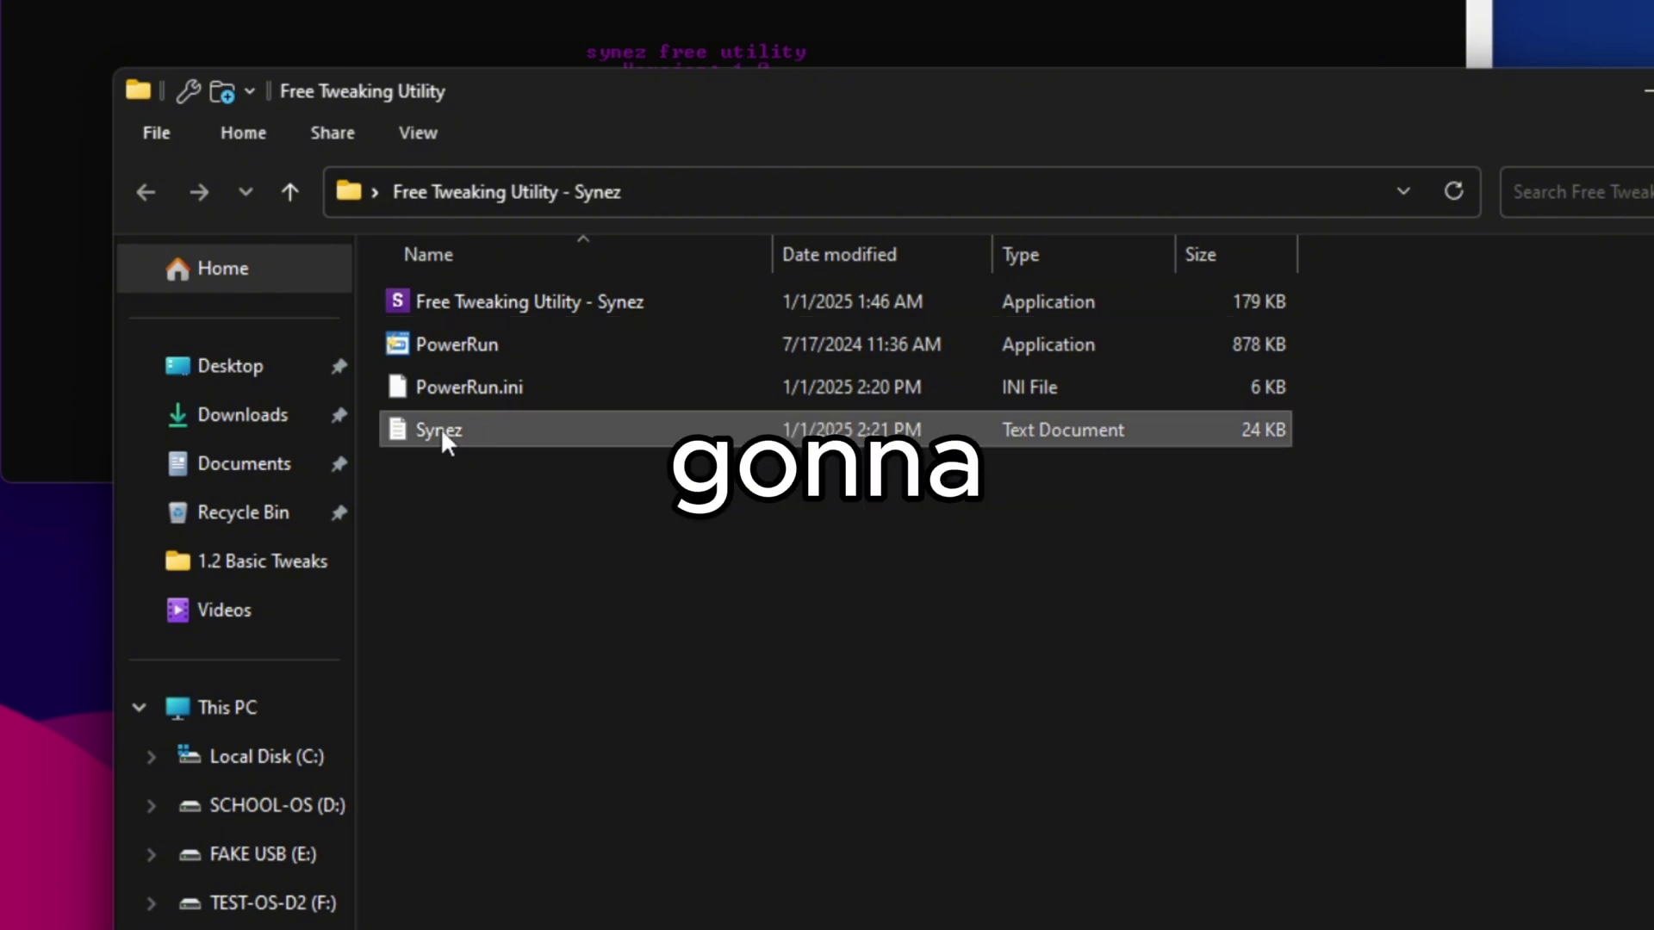
double_click(489, 421)
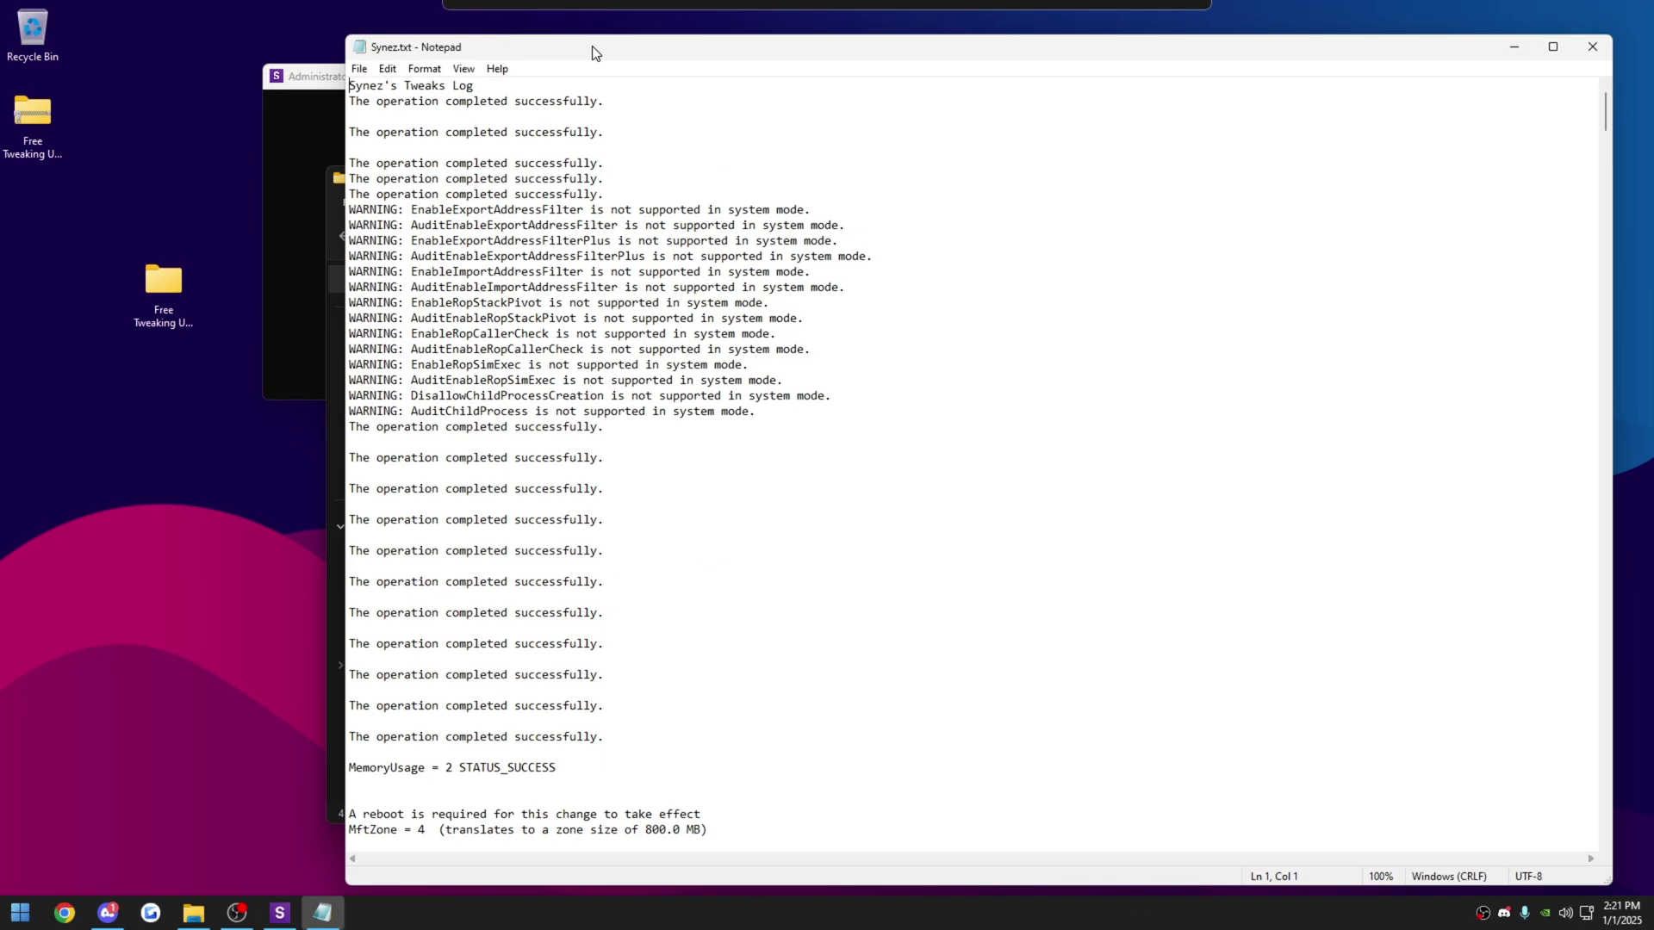
drag(592, 45, 433, 48)
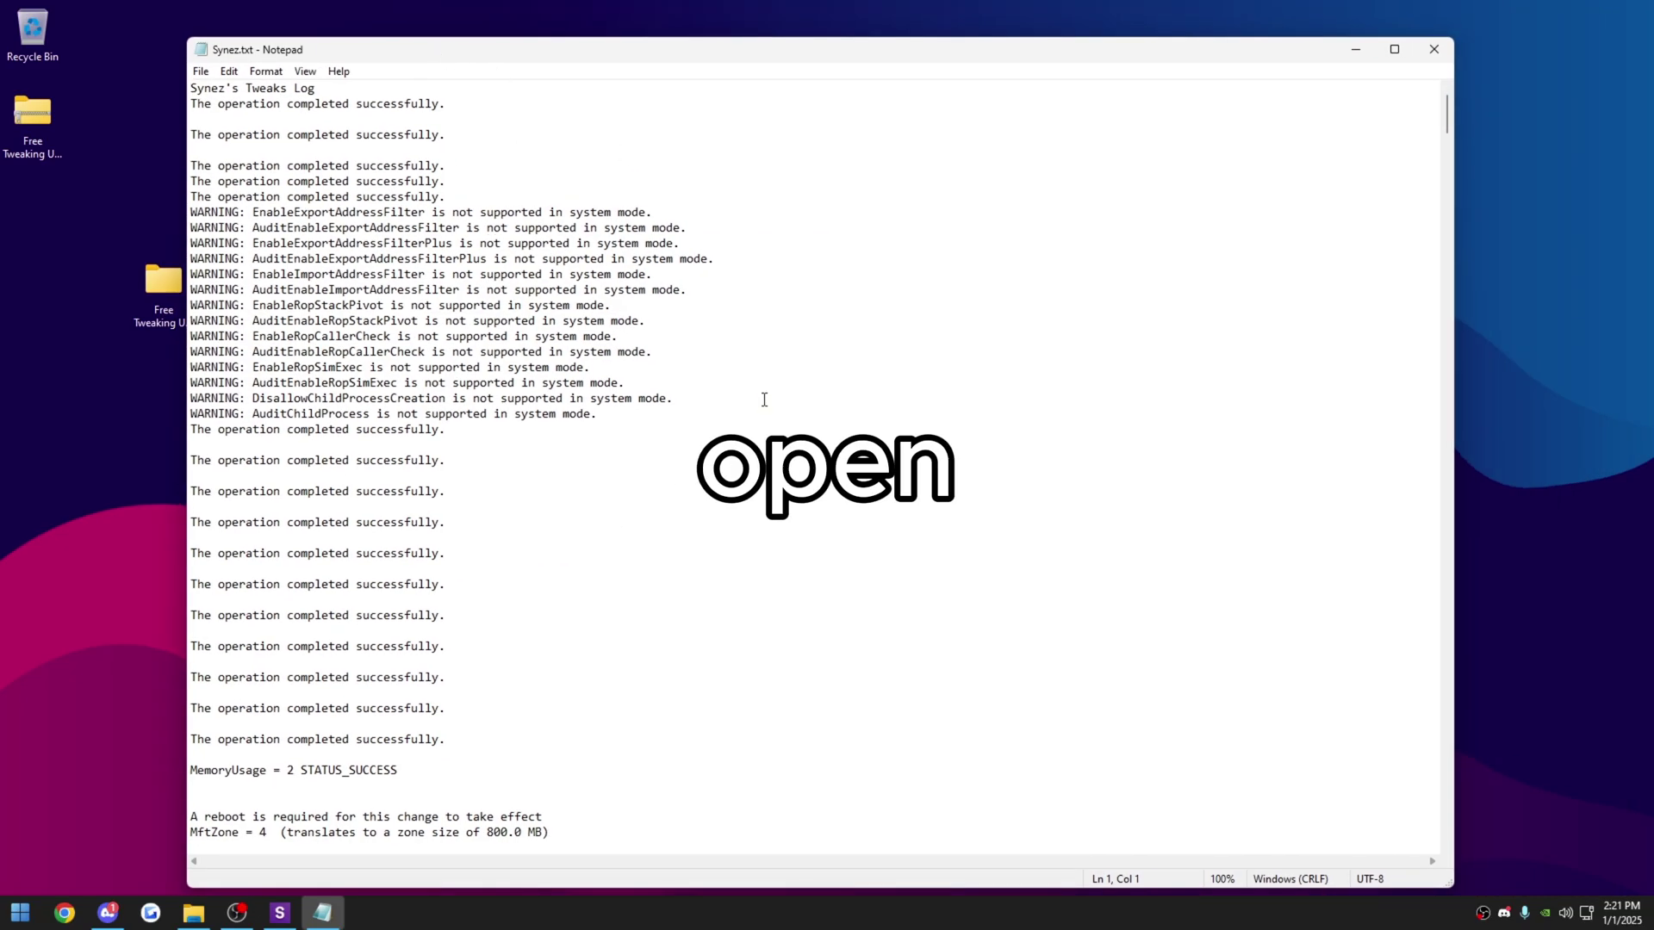
Scroll through the Synez.txt log to review its successful operations.
scroll(606, 360, down, 10)
scroll(606, 360, down, 10)
scroll(732, 388, up, 3)
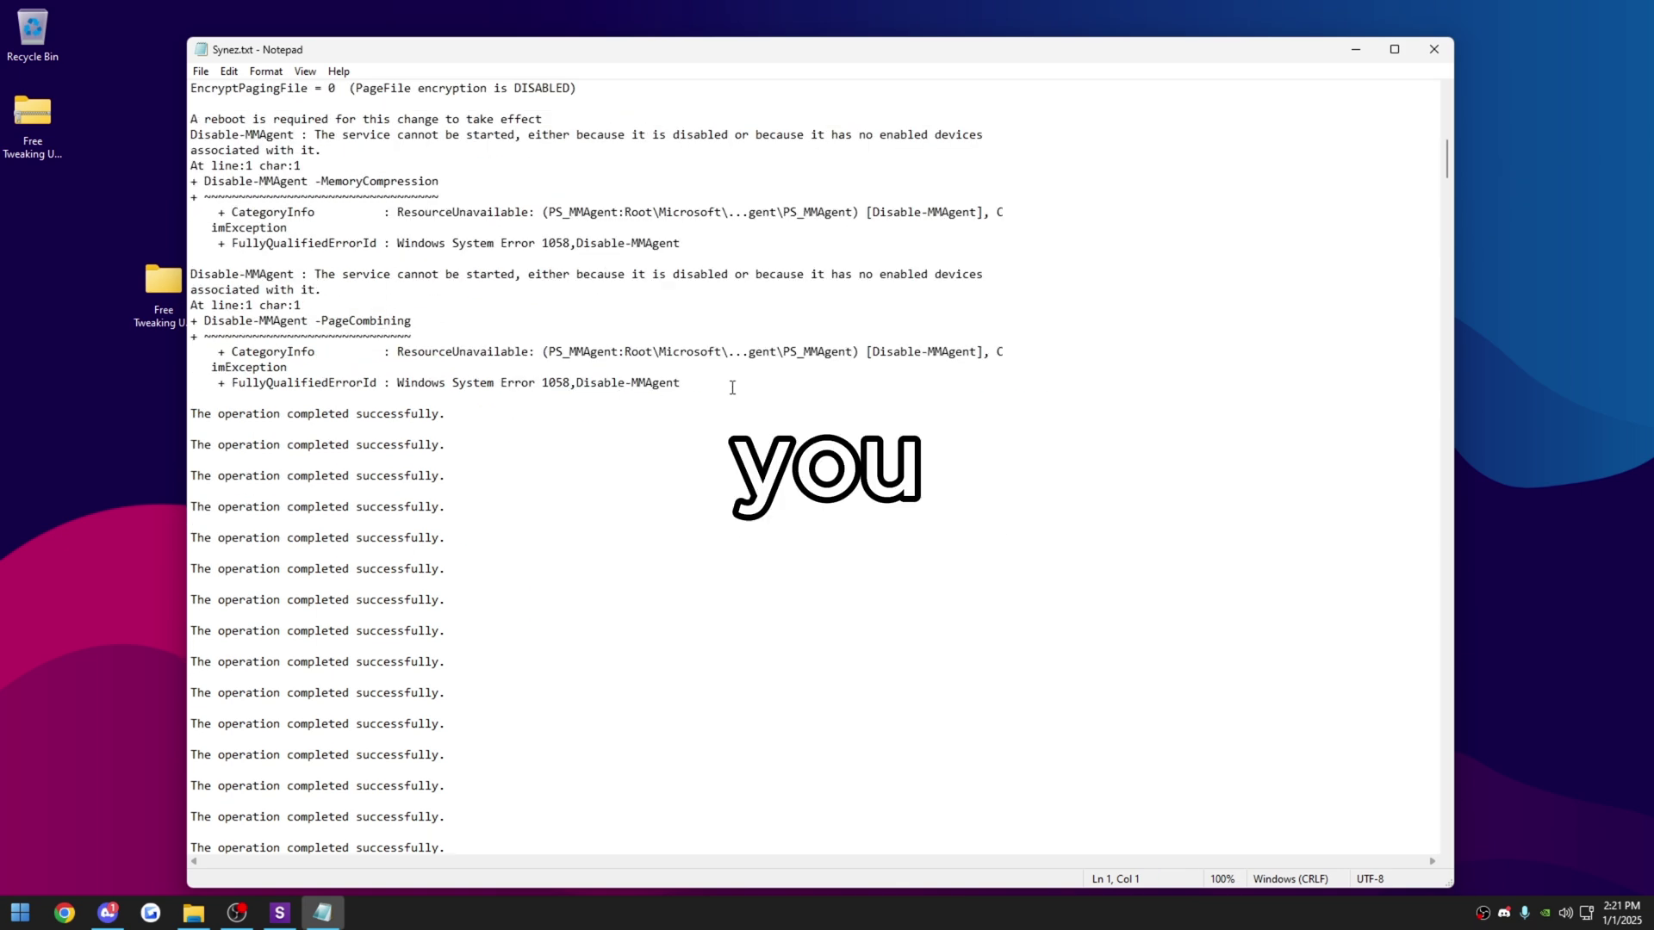
scroll(682, 452, down, 6)
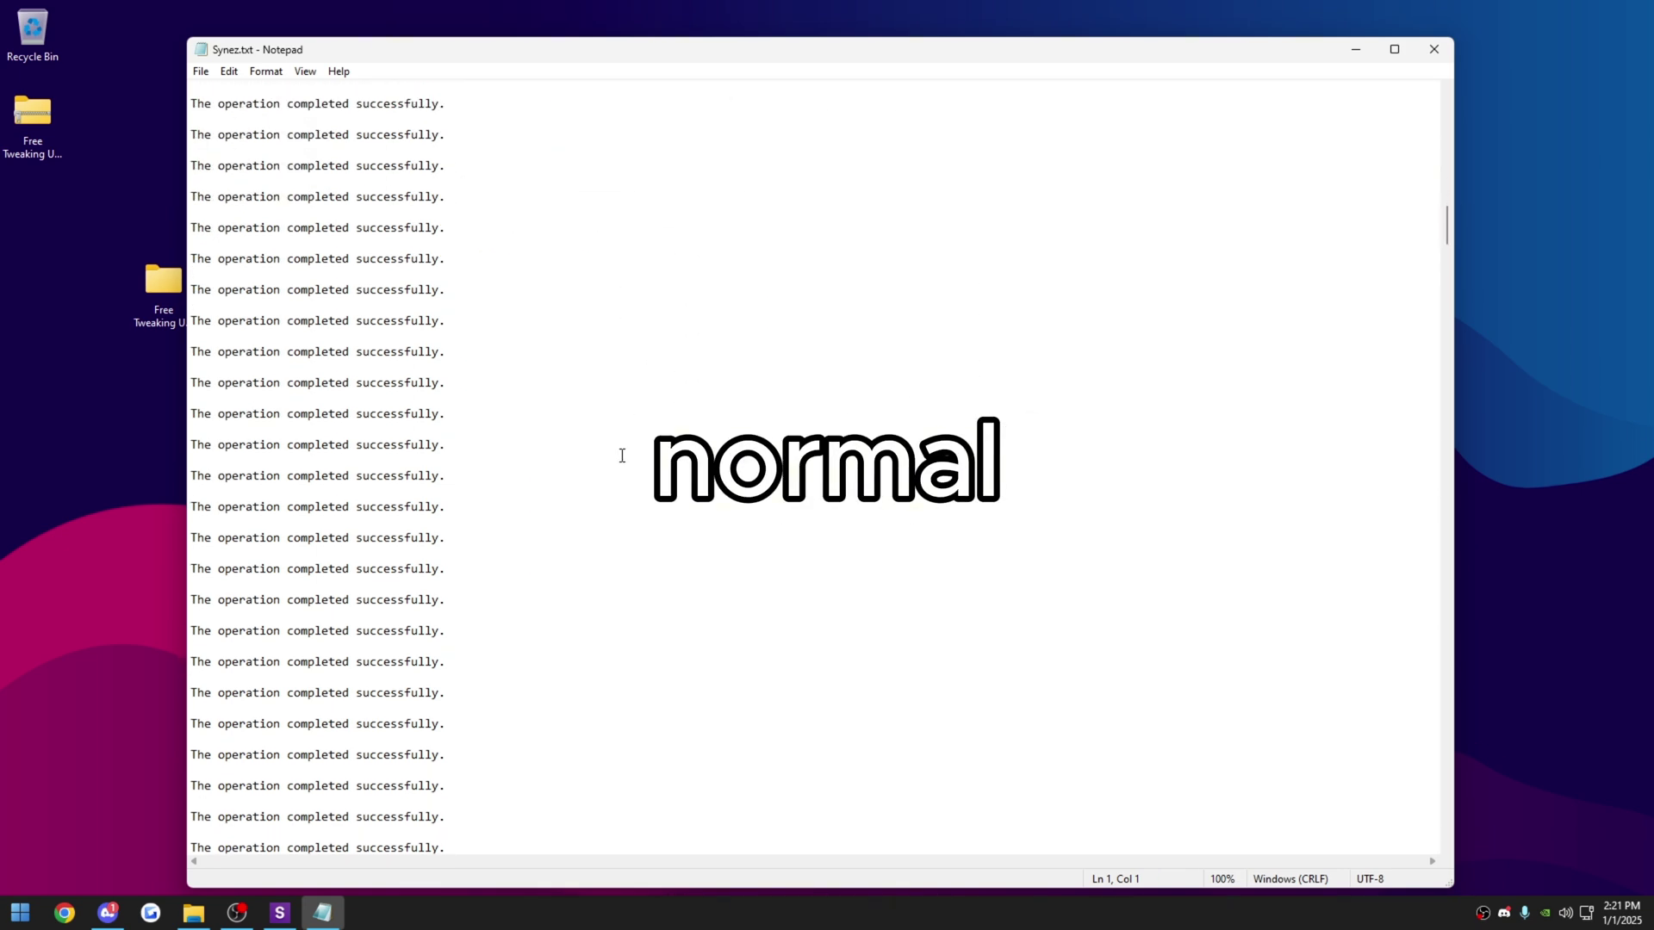
scroll(620, 458, down, 3)
scroll(336, 468, down, 10)
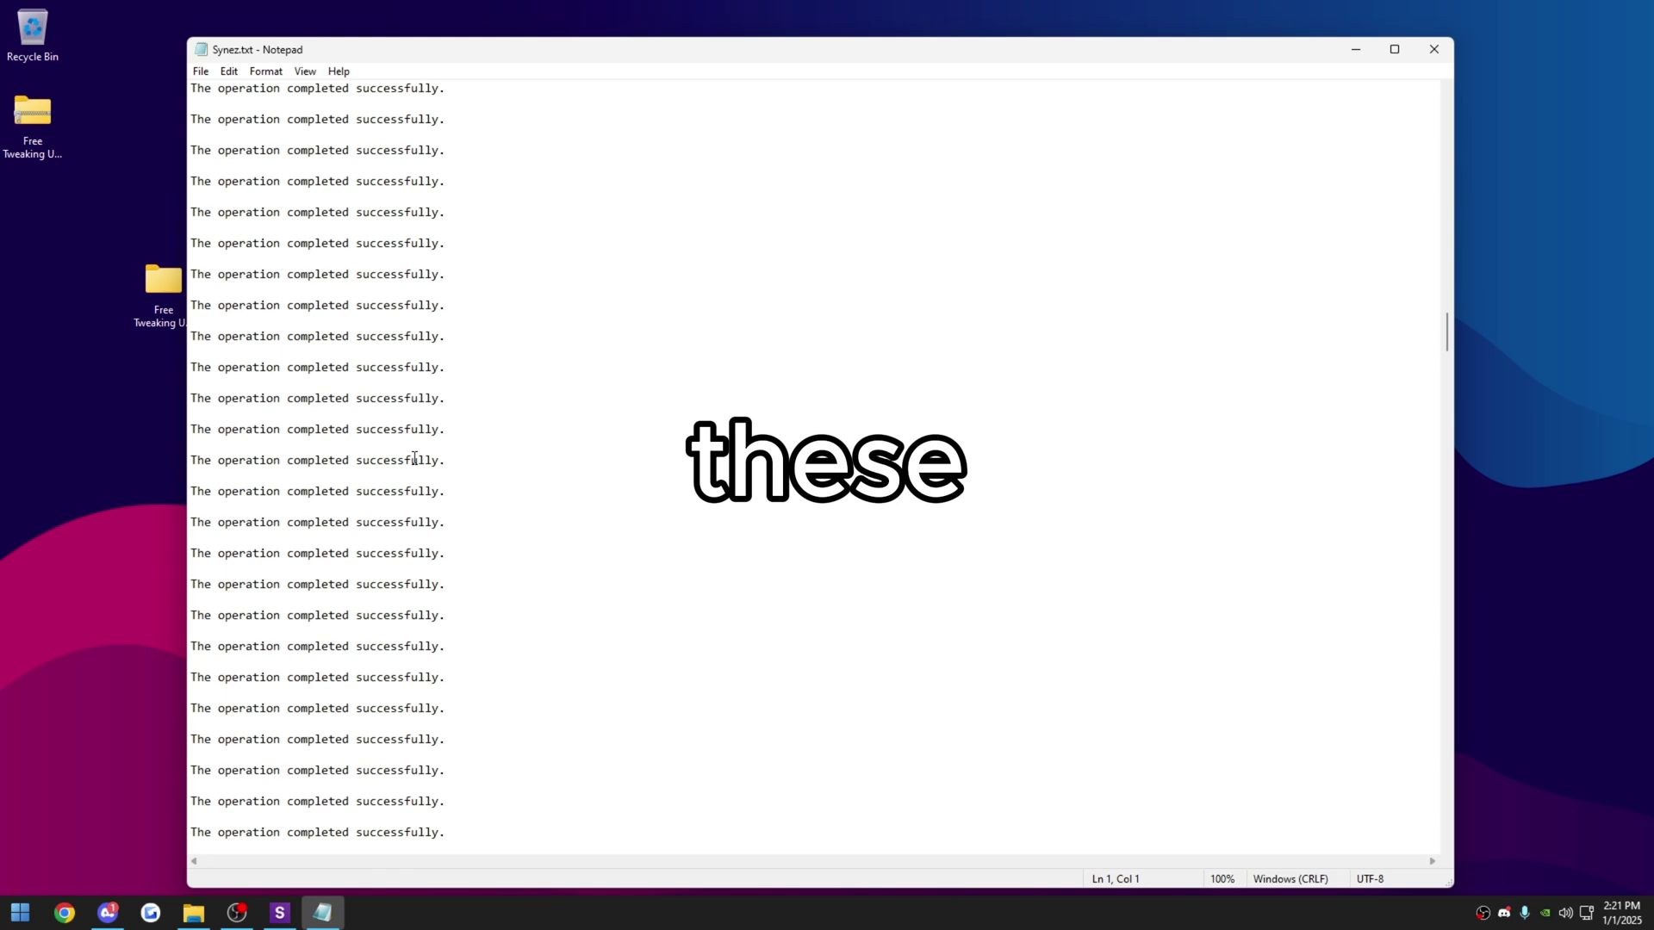
scroll(411, 470, down, 12)
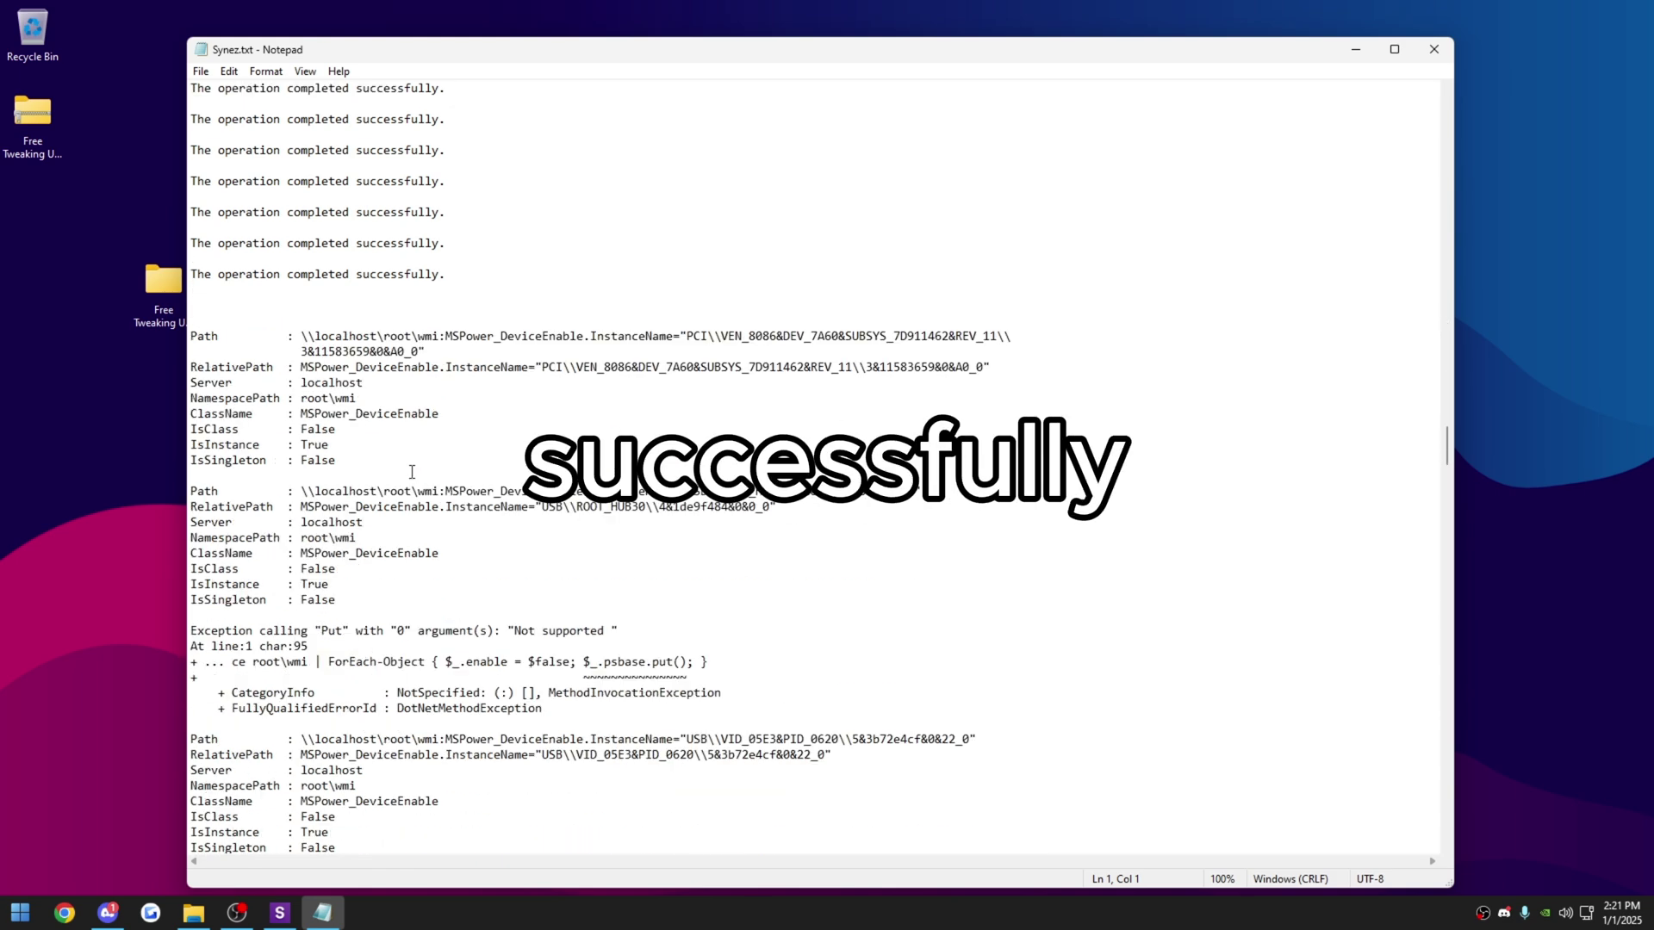
scroll(412, 477, down, 12)
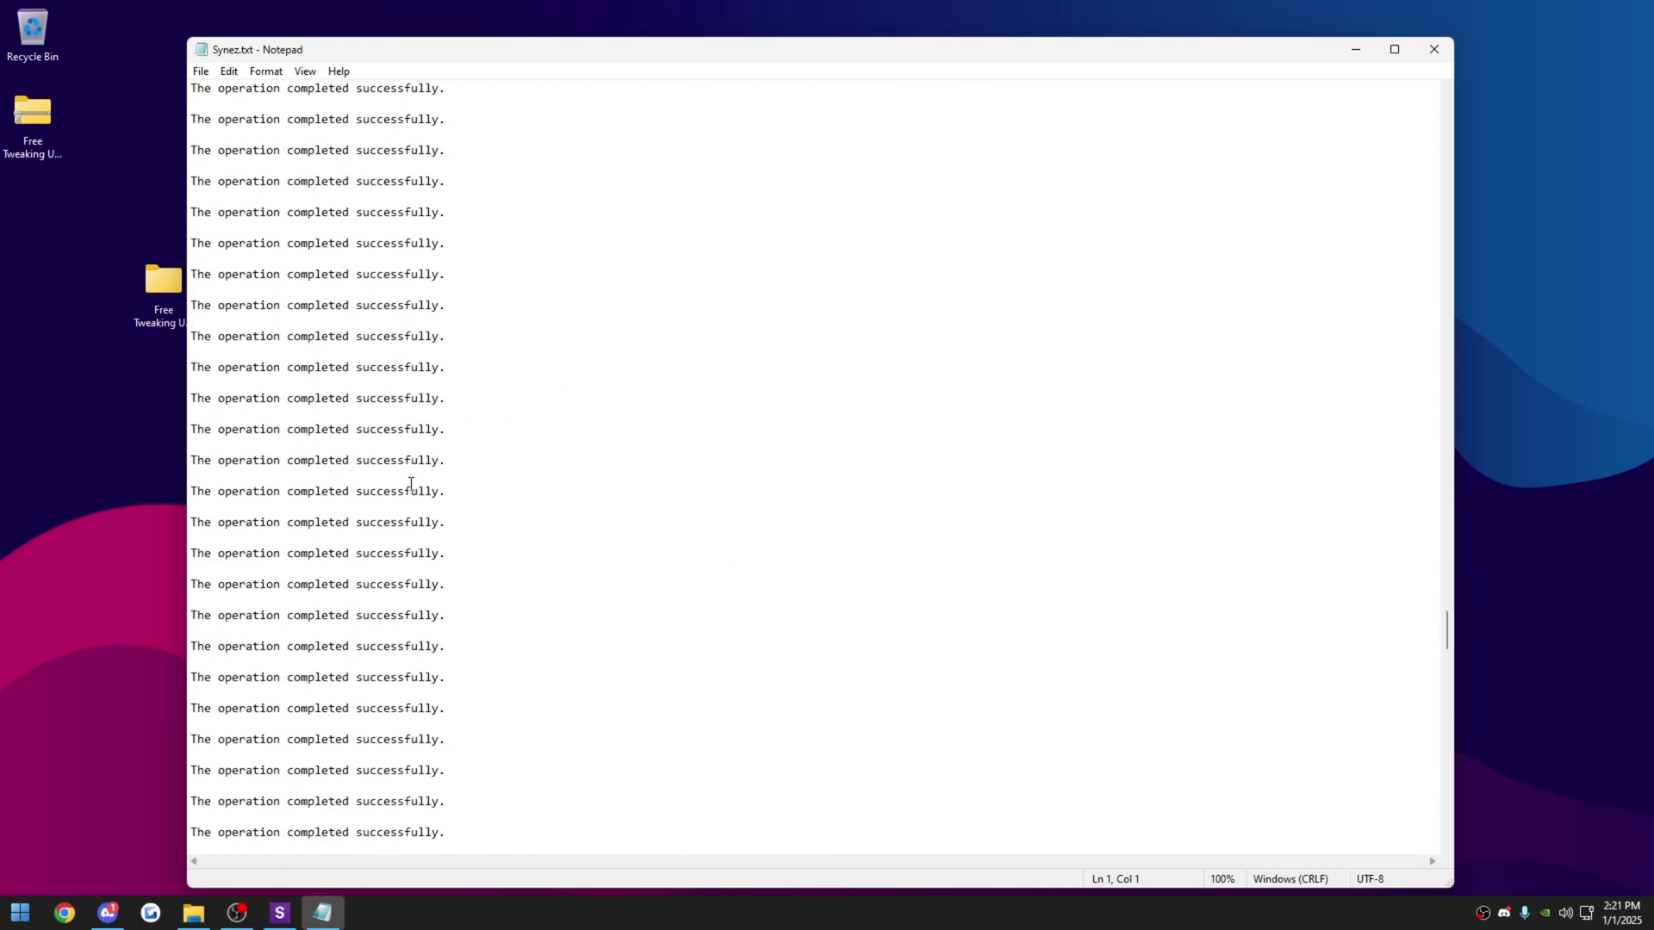
drag(1447, 689, 1449, 805)
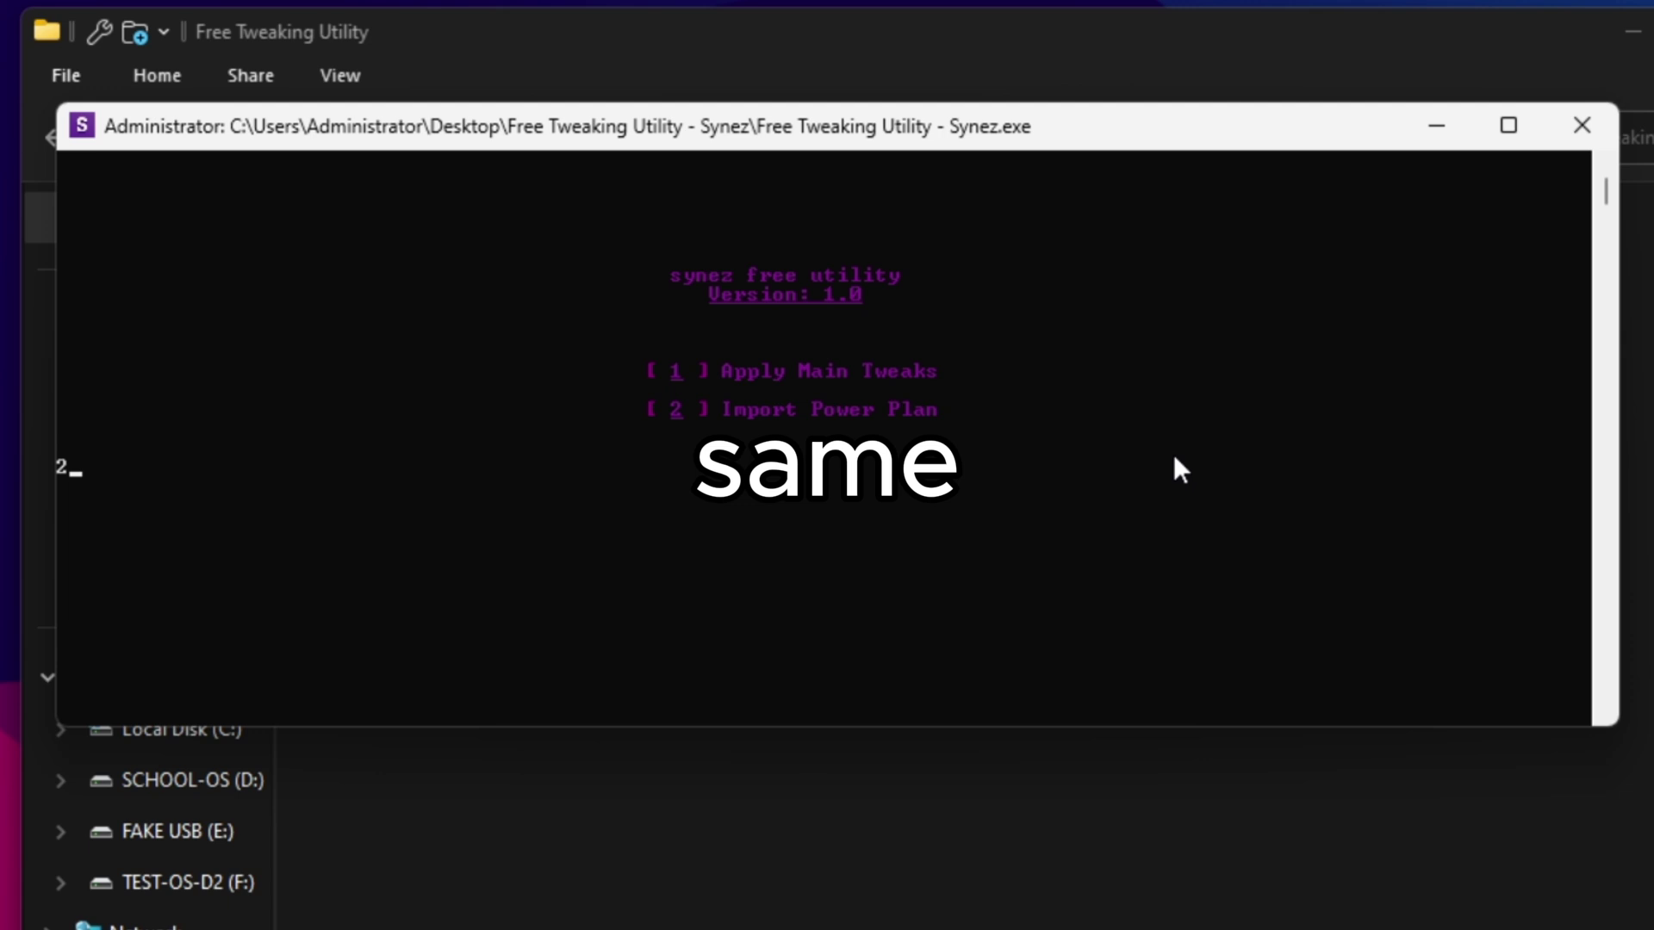
Import the Synez Power Plan with option 2, check it in 'Edit power plan', then close the utility.
key(Return)
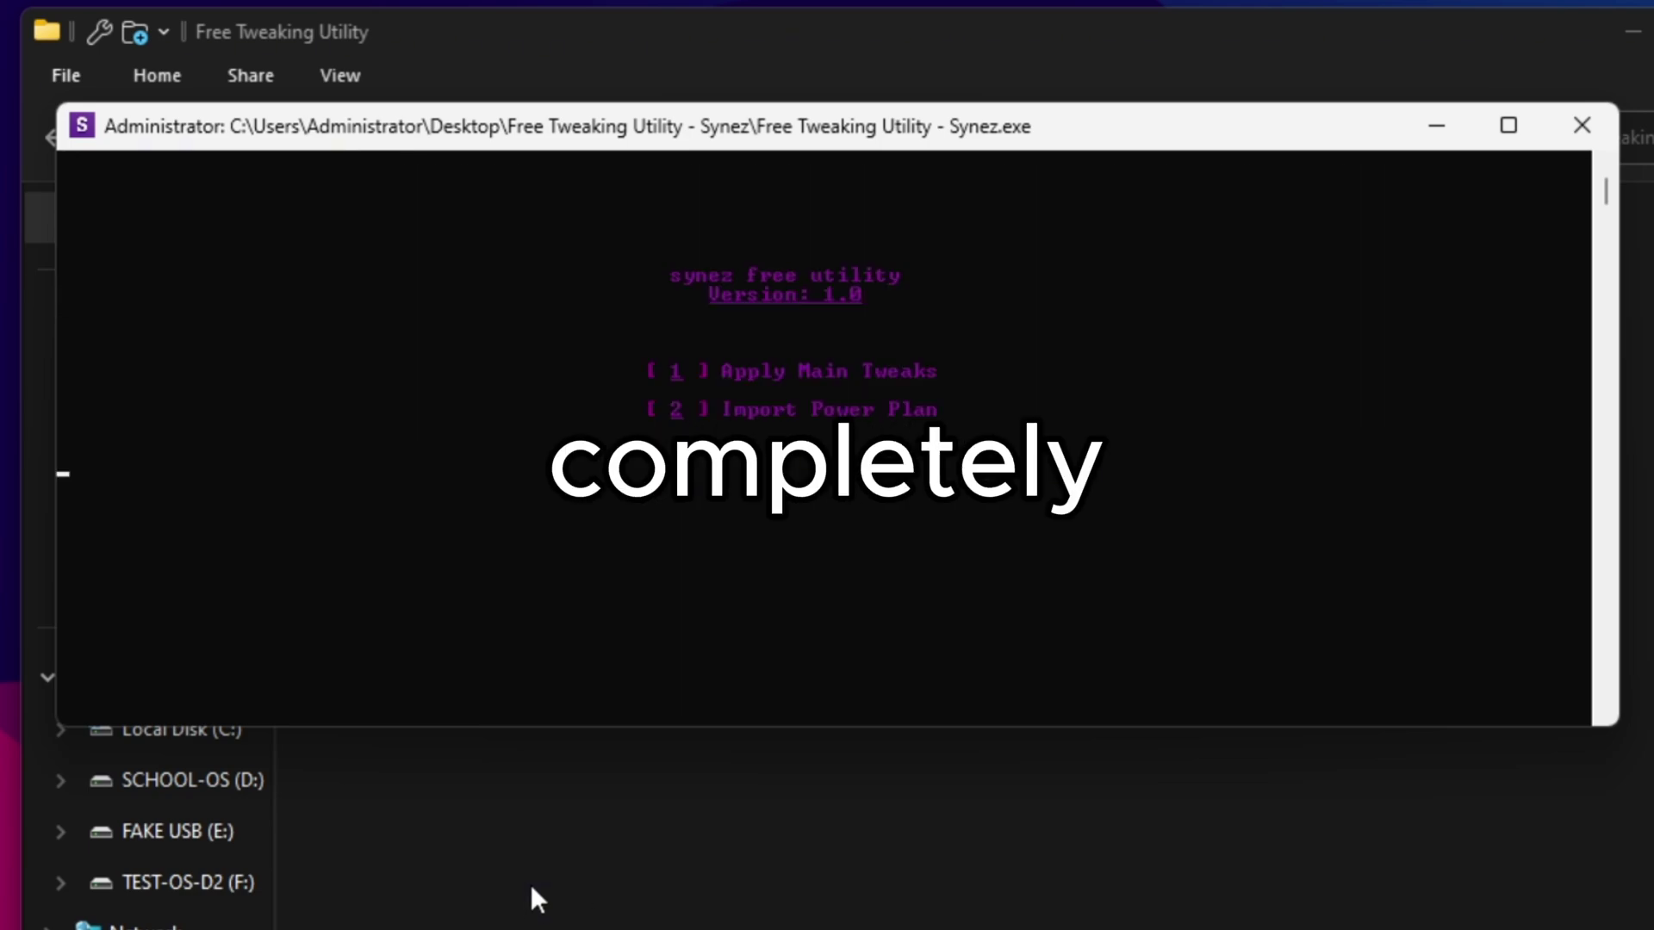
key(super)
text(e)
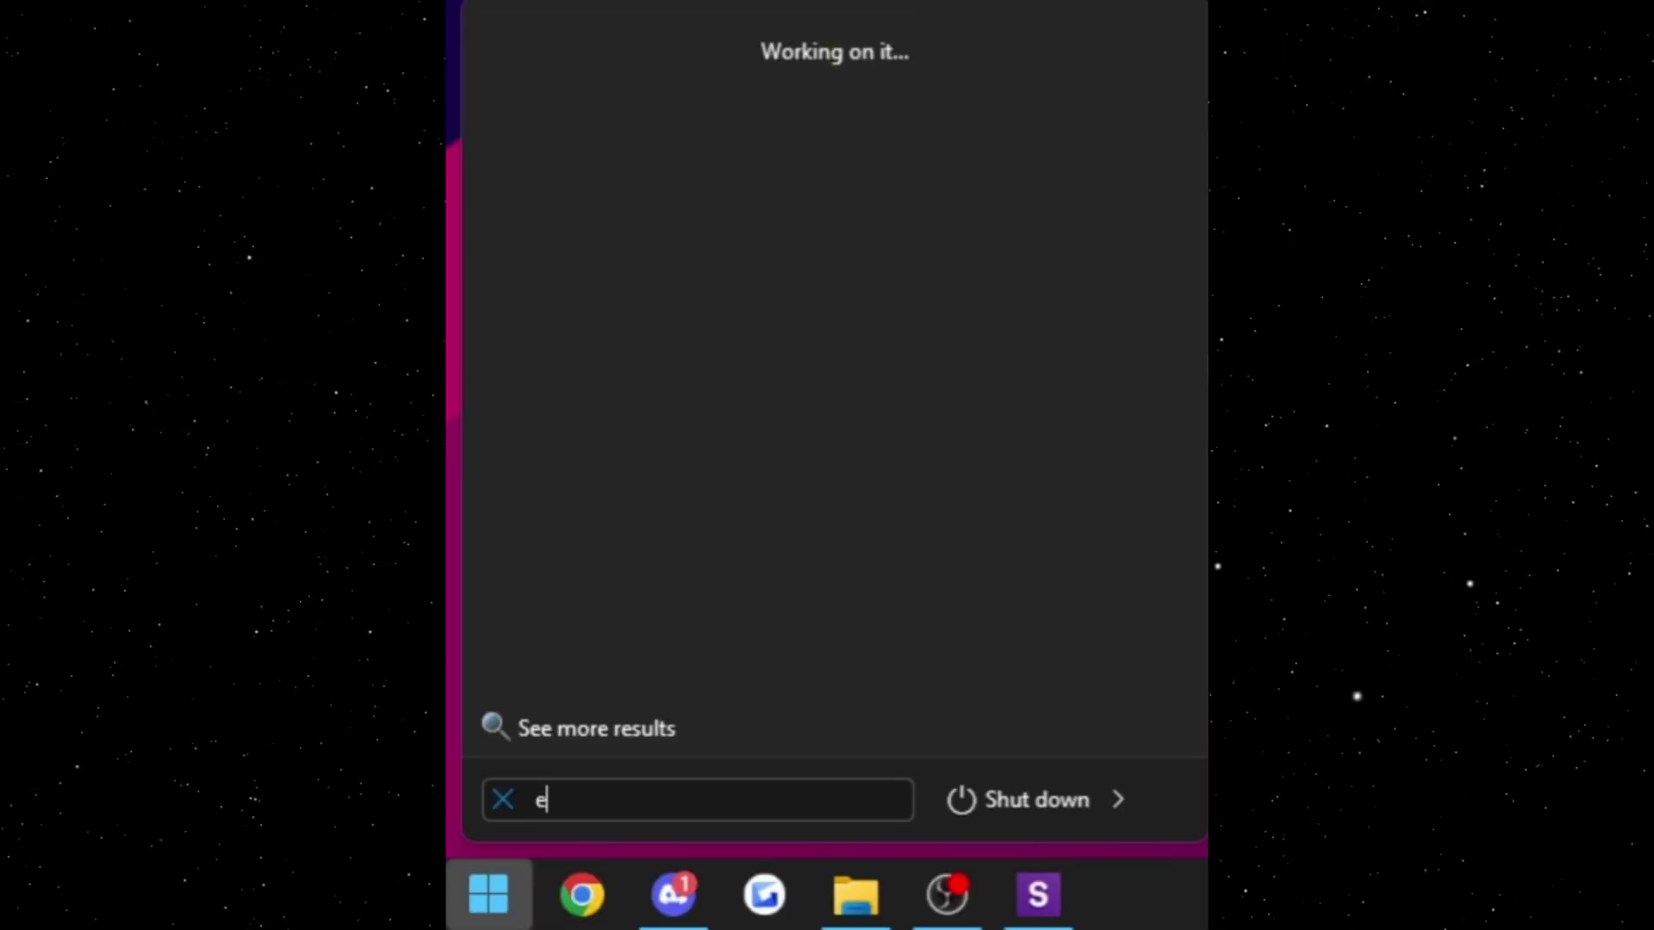
text(dit pl)
key(Return)
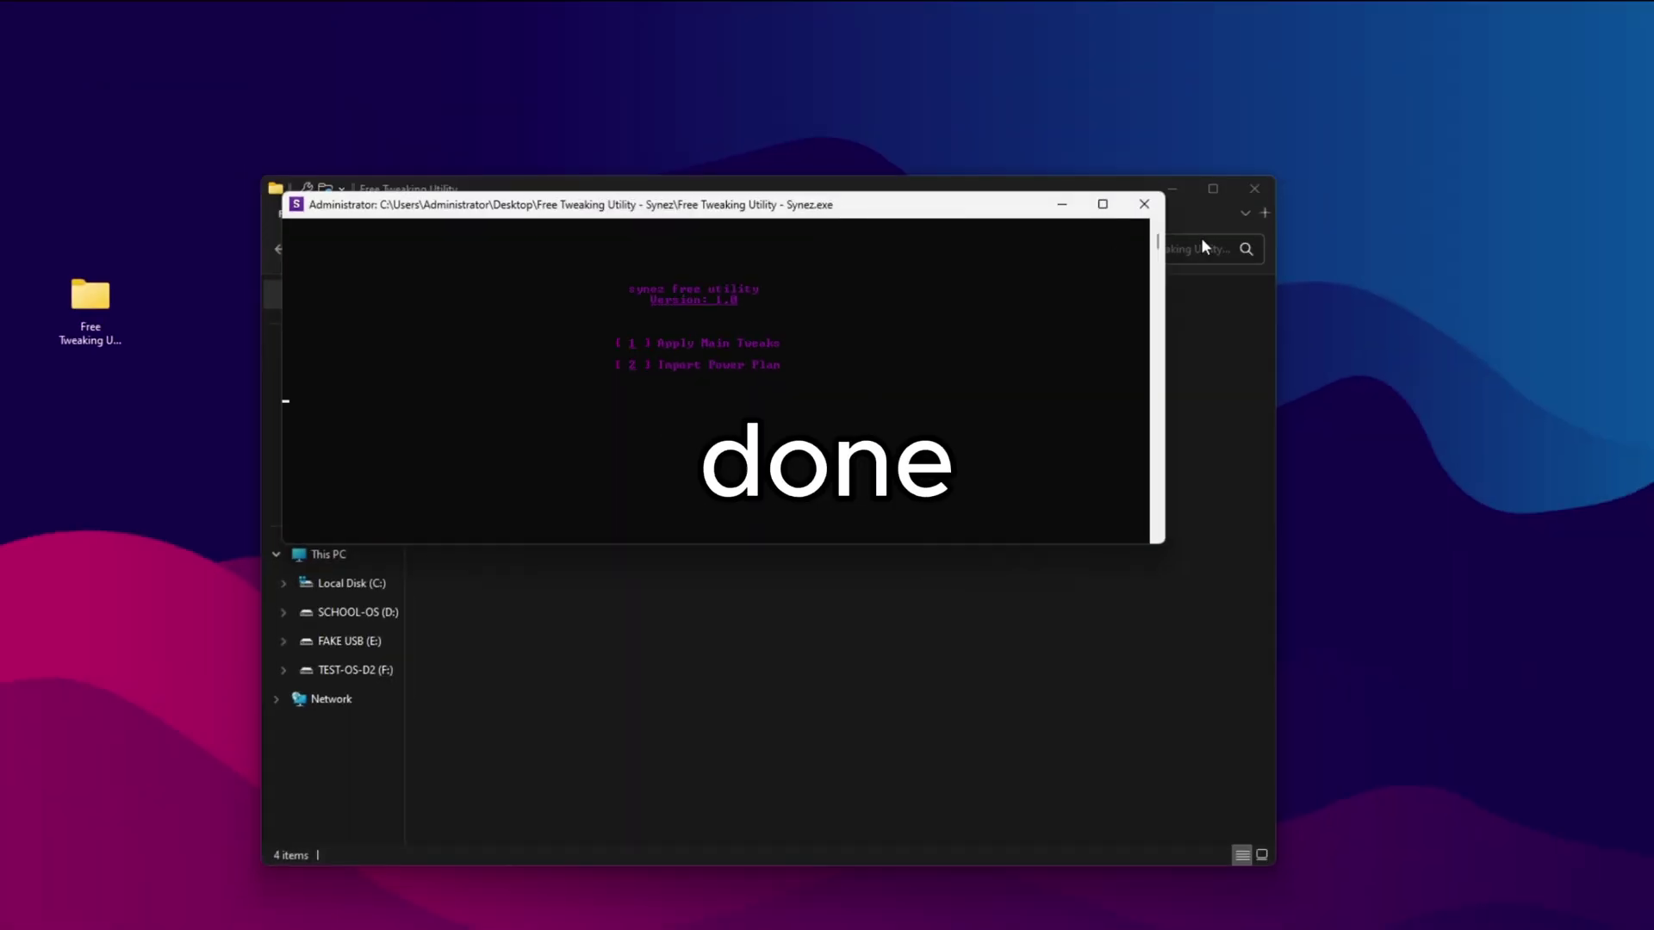
click(1143, 204)
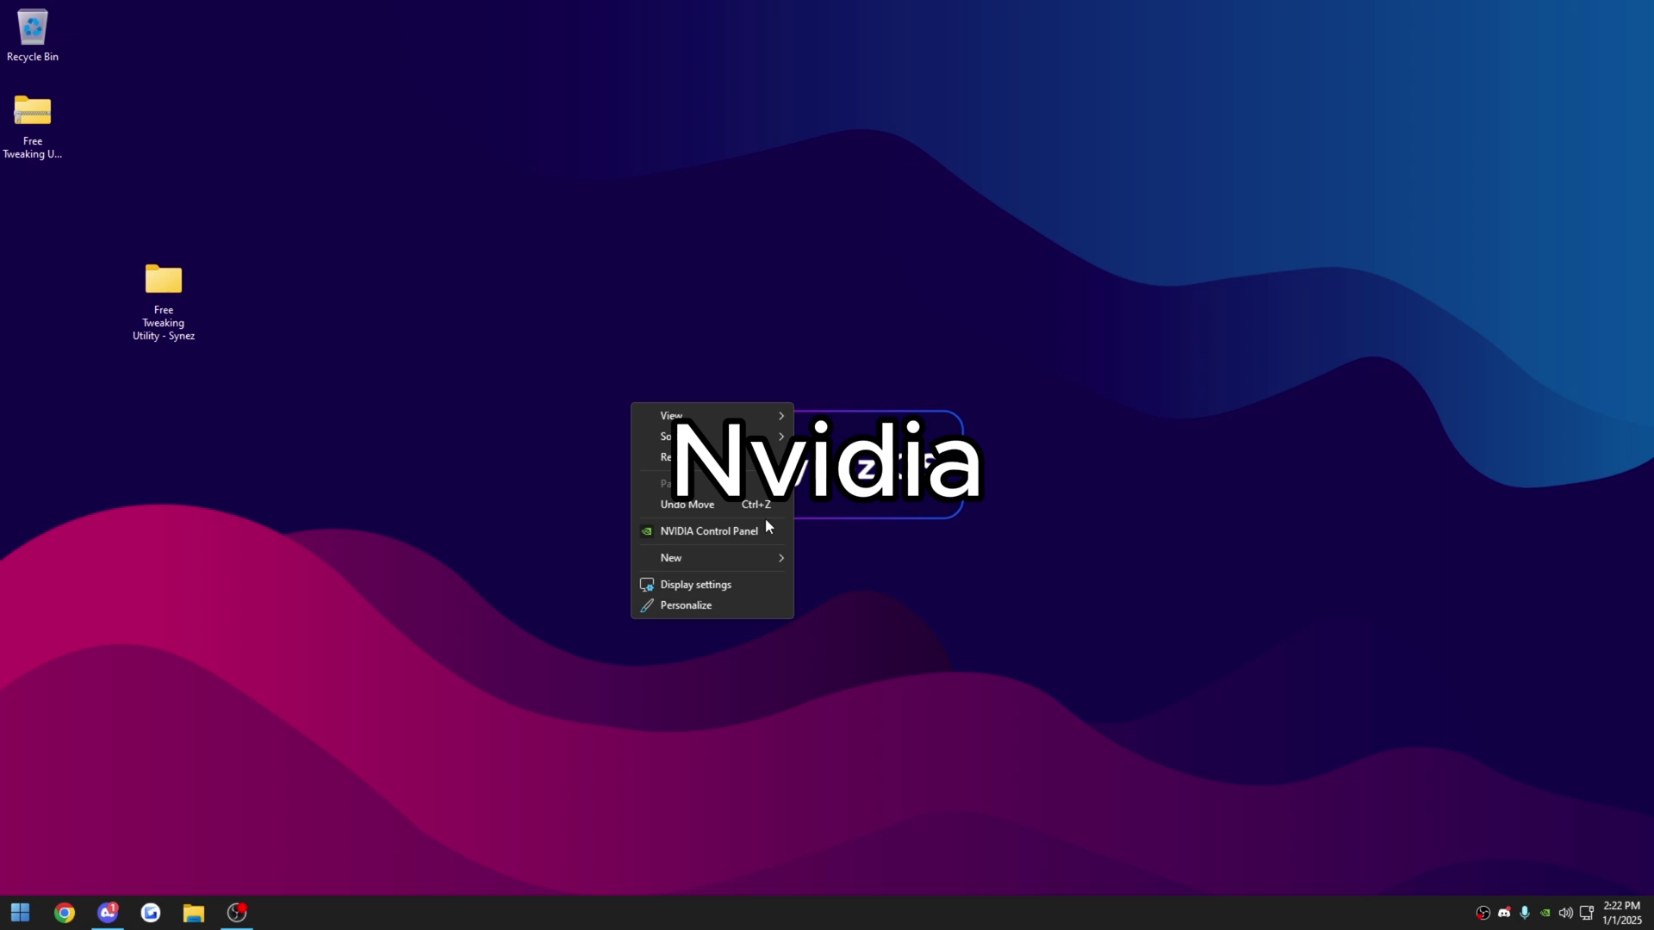
Launch NVIDIA Control Panel and go to the global Manage 3D Settings page.
click(746, 530)
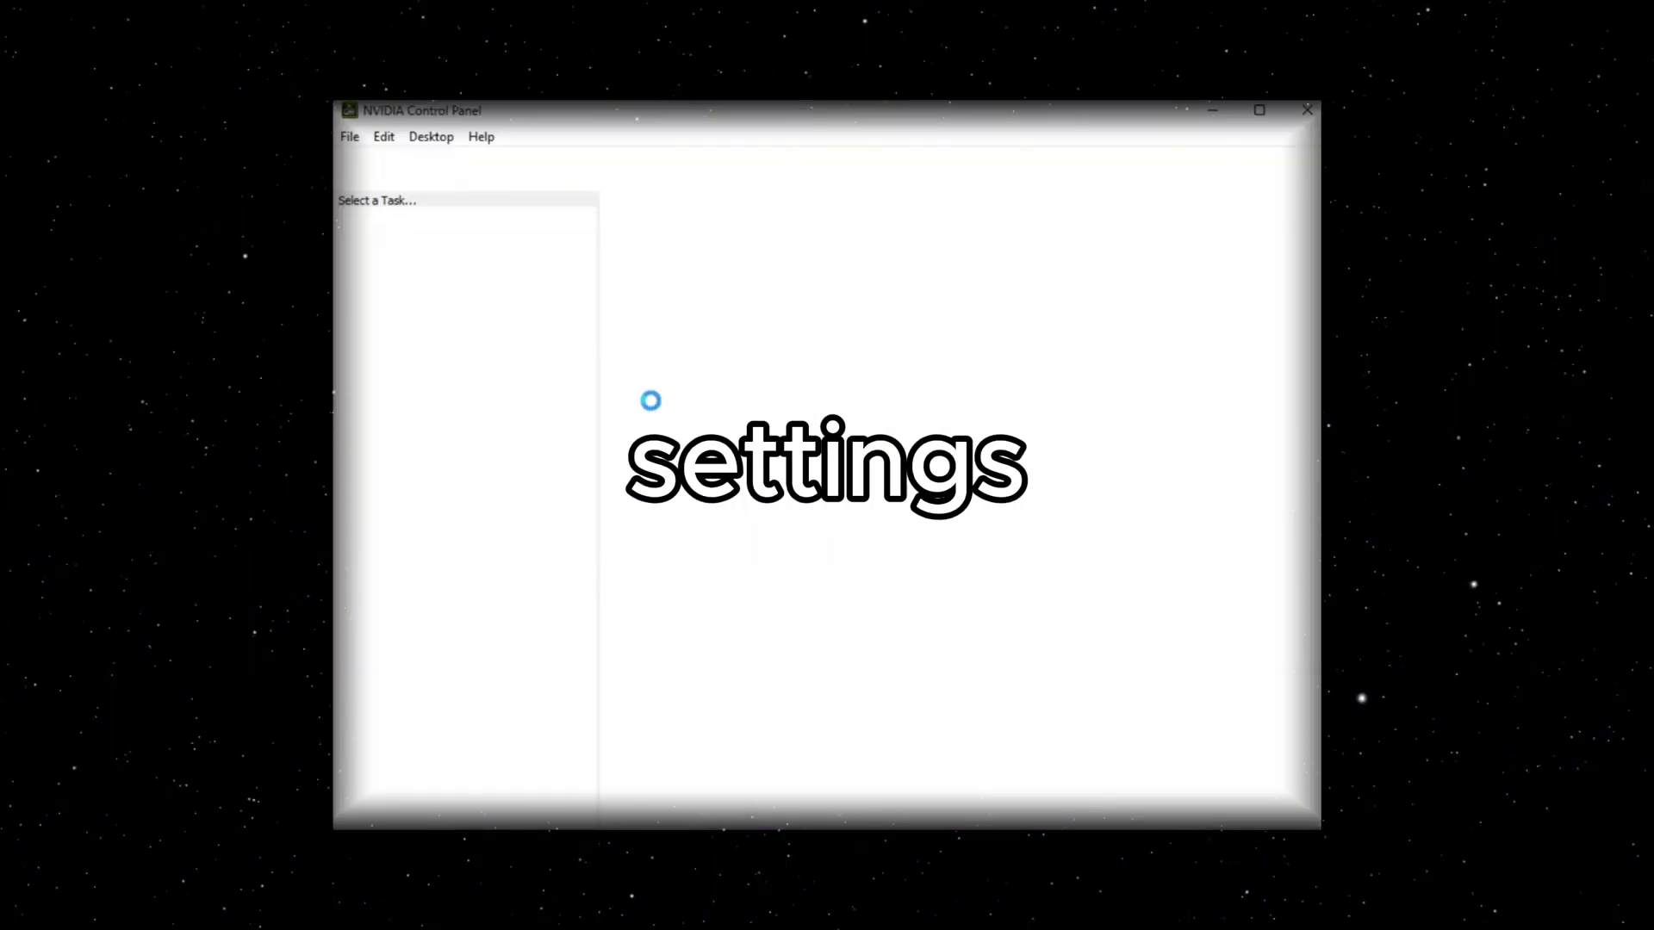
click(449, 257)
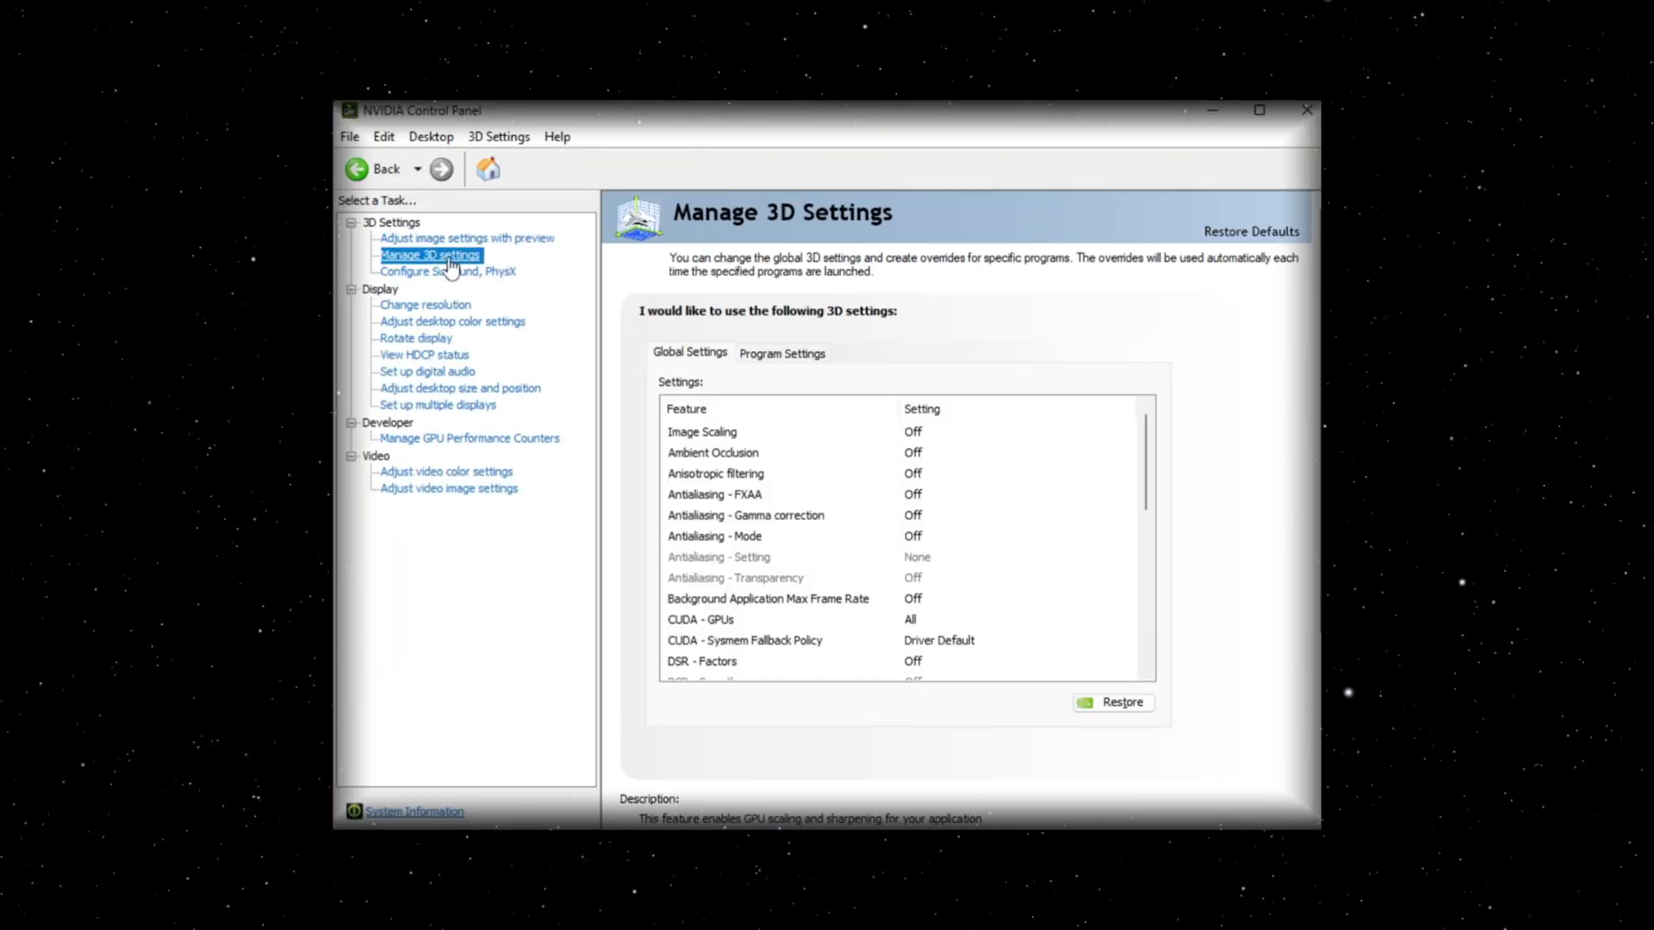
key(Up)
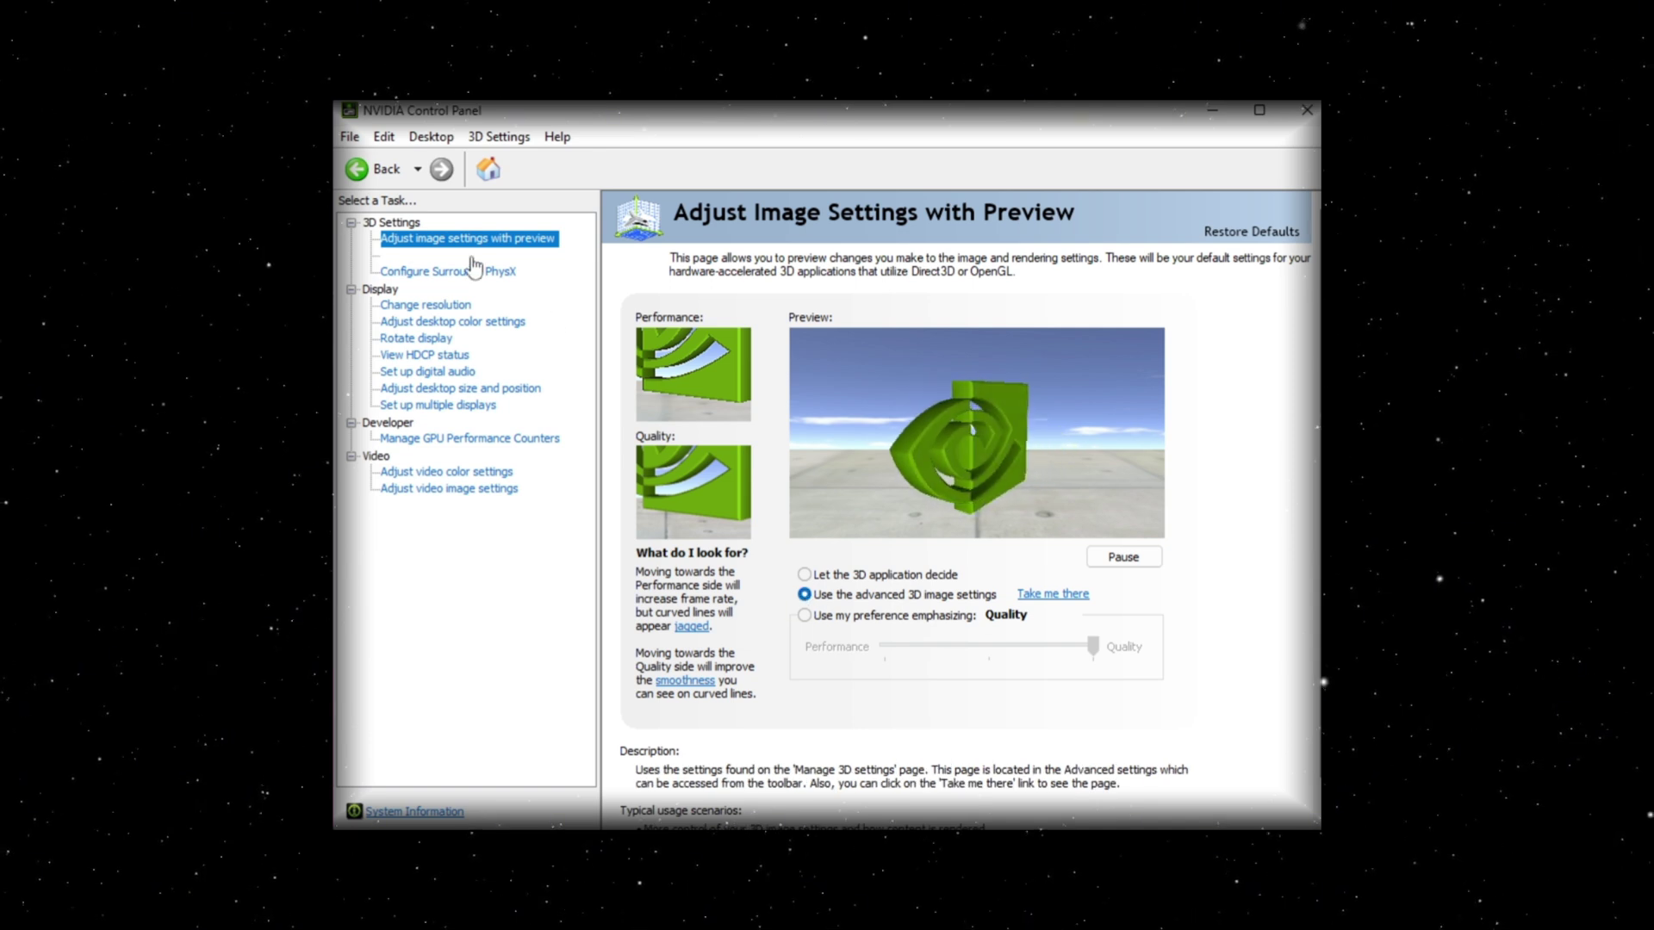
key(Down)
scroll(1150, 456, up, 1)
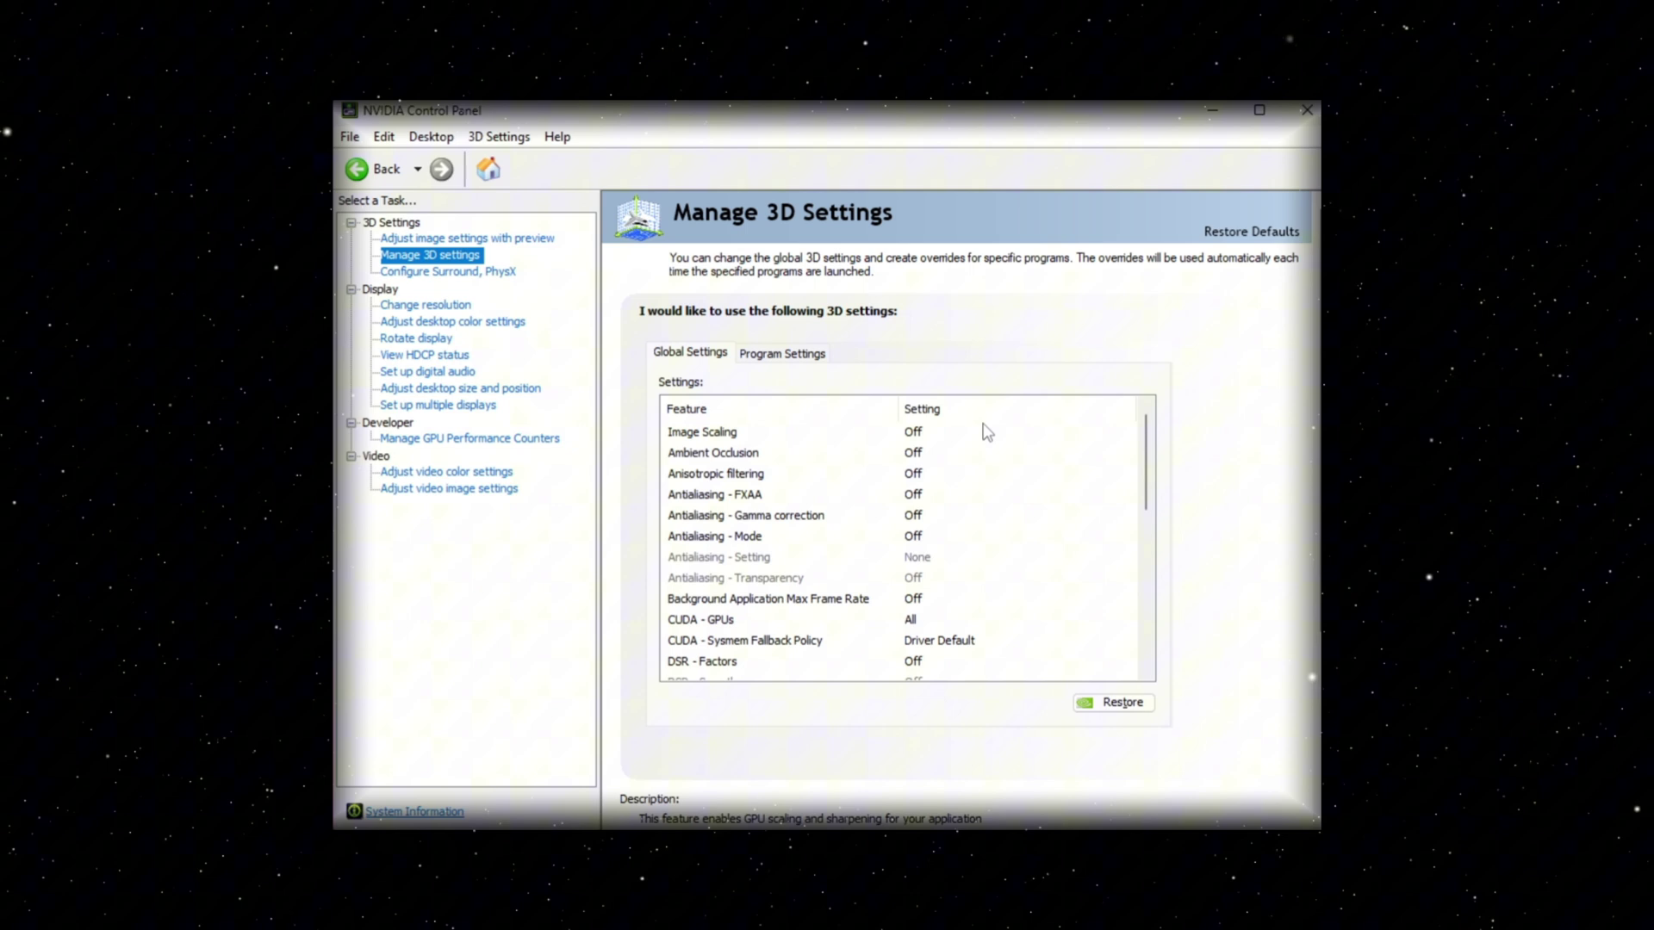
scroll(1148, 466, down, 3)
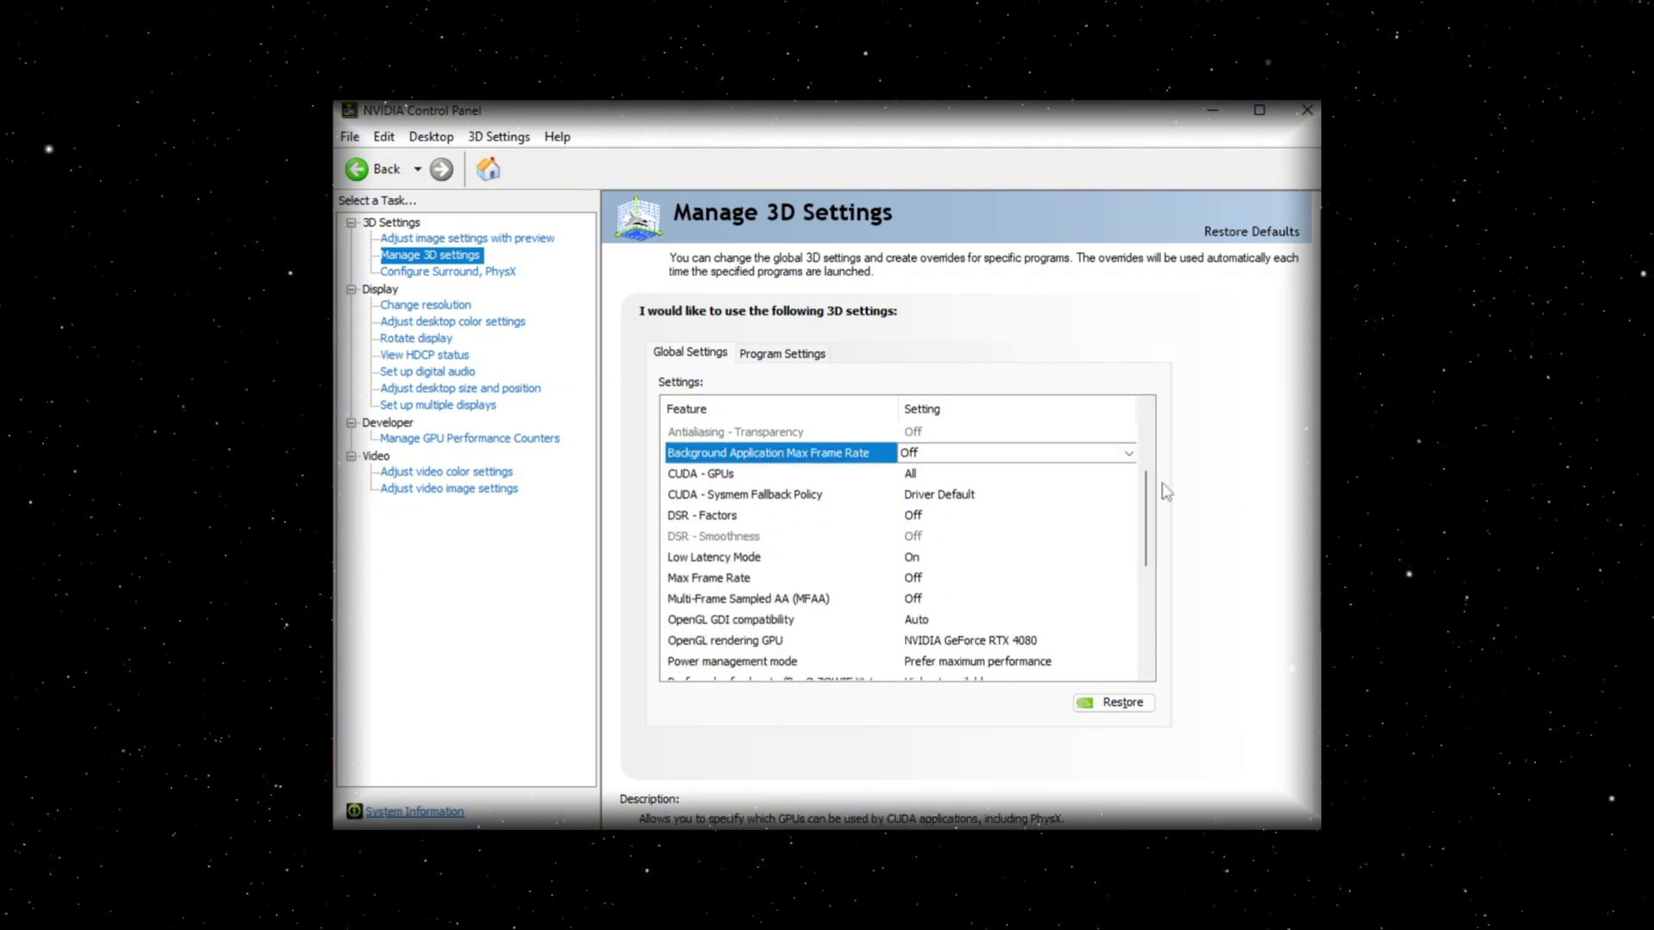
scroll(1151, 509, down, 1)
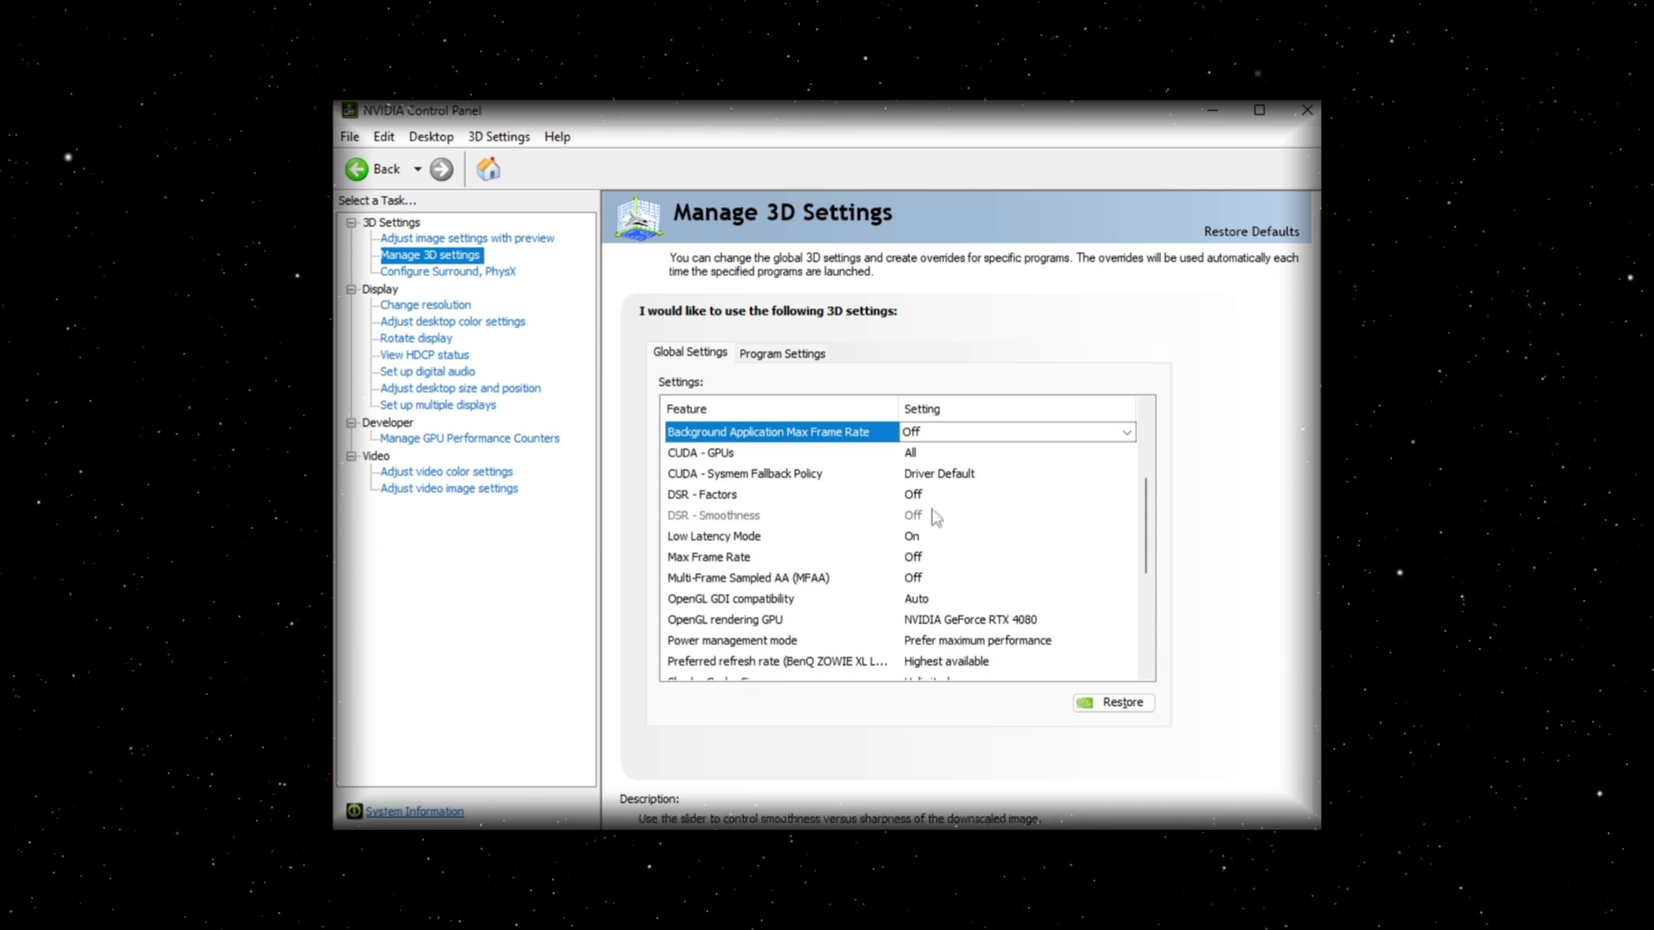
drag(1143, 534, 1146, 556)
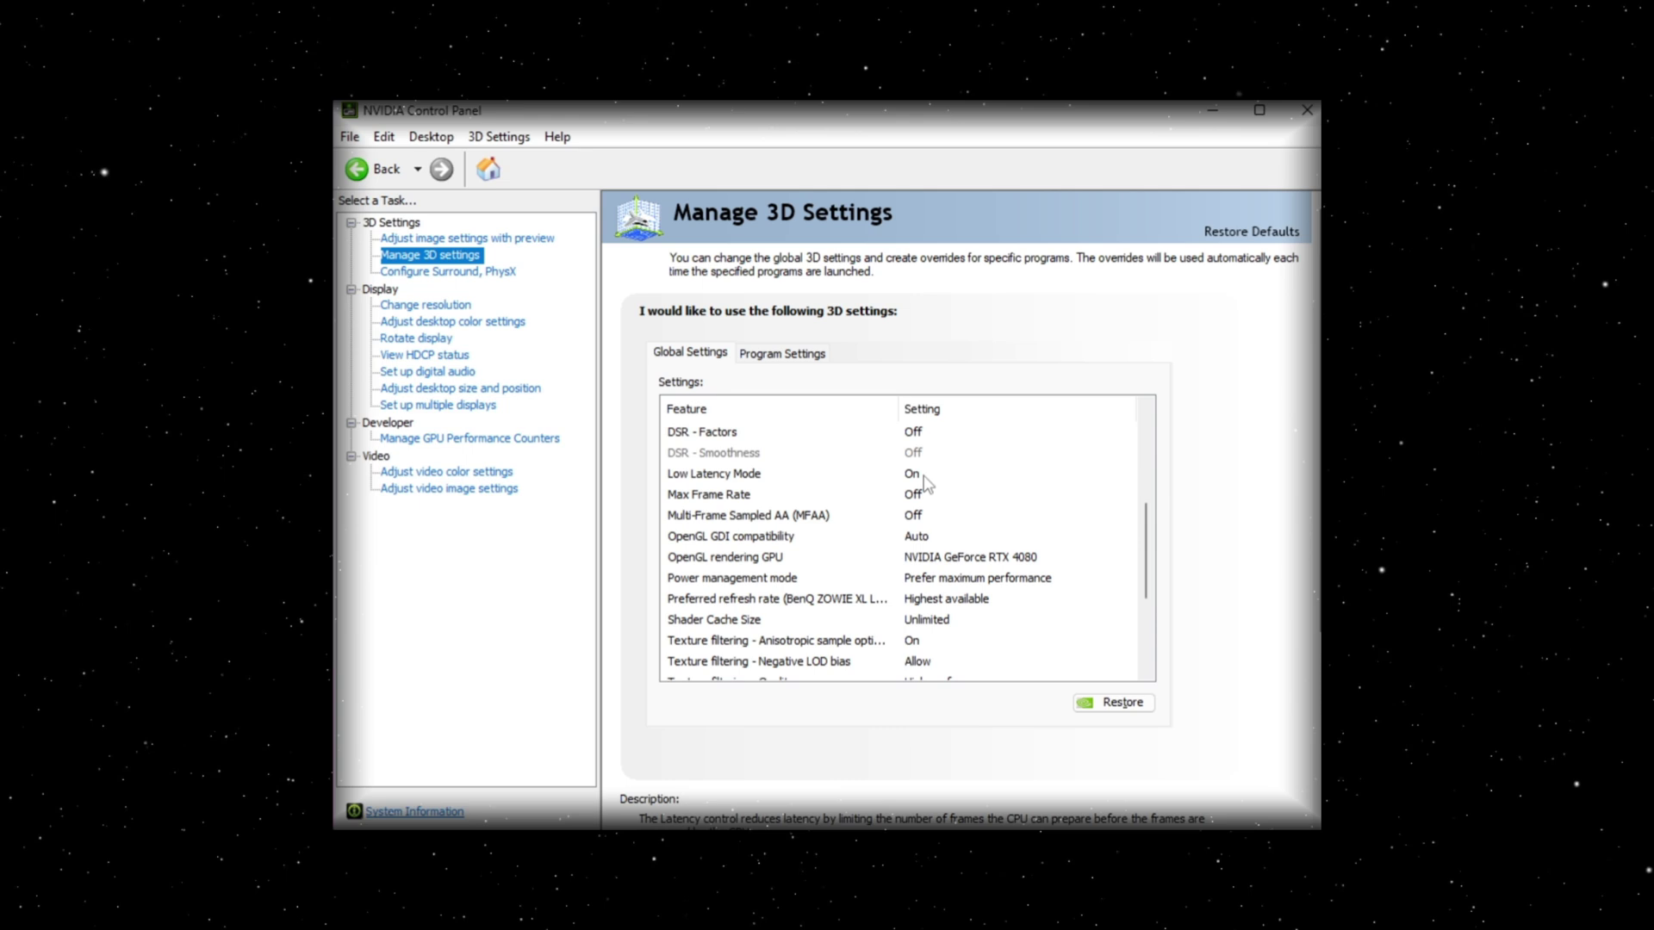
scroll(1146, 556, down, 4)
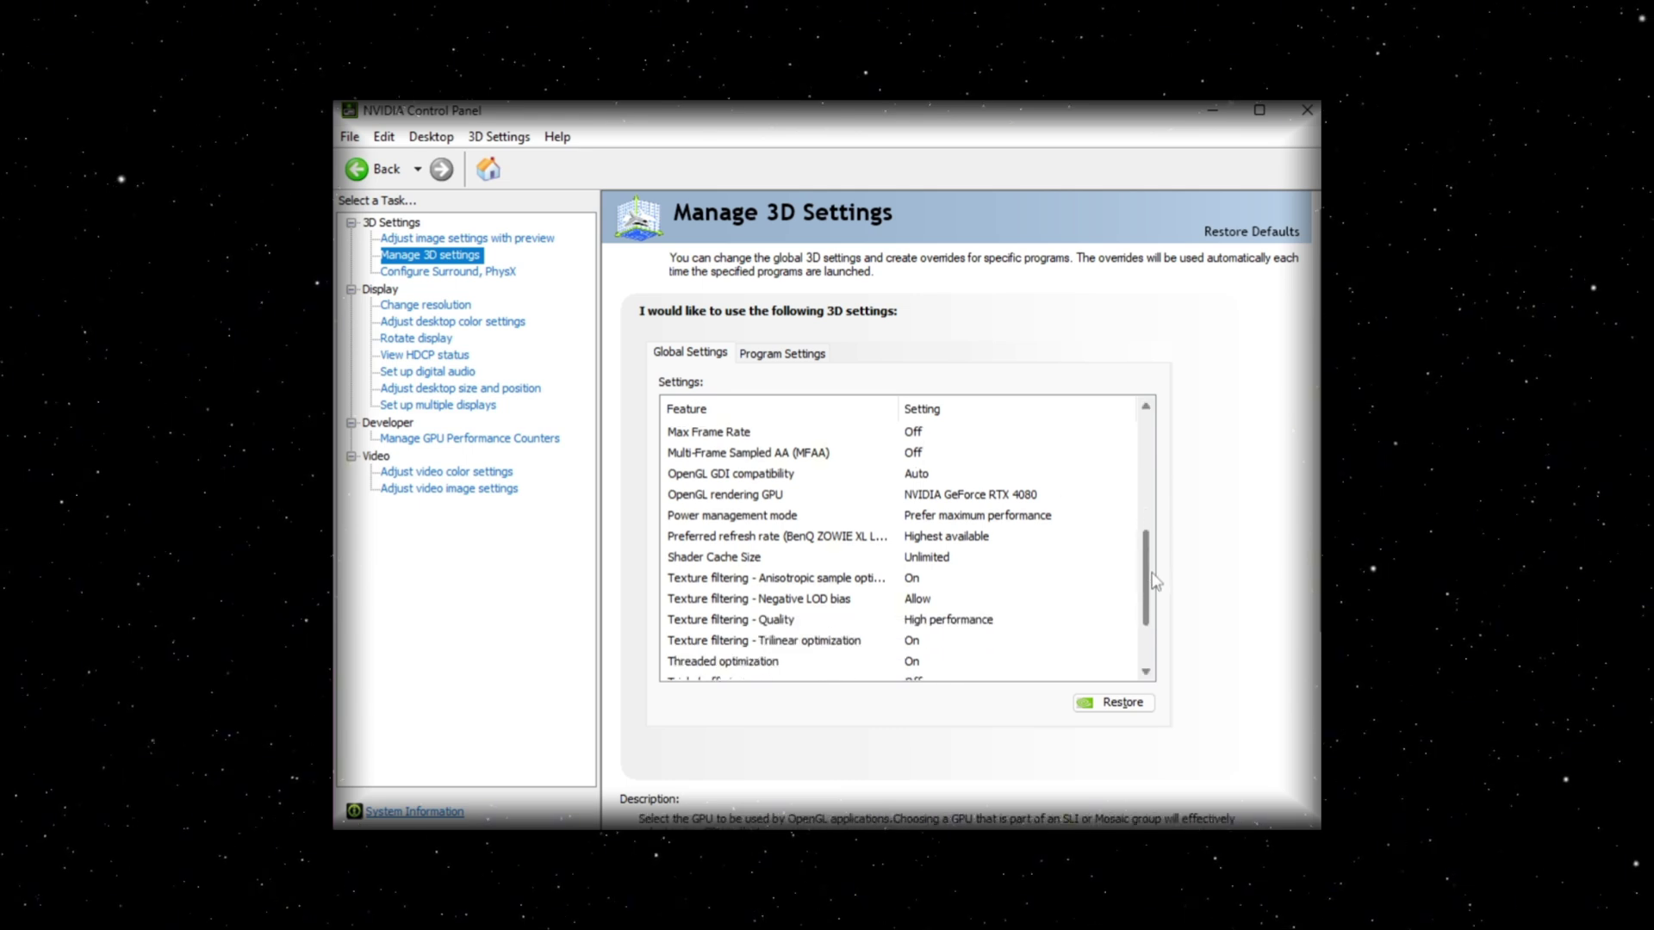
drag(1147, 575, 1156, 605)
click(943, 459)
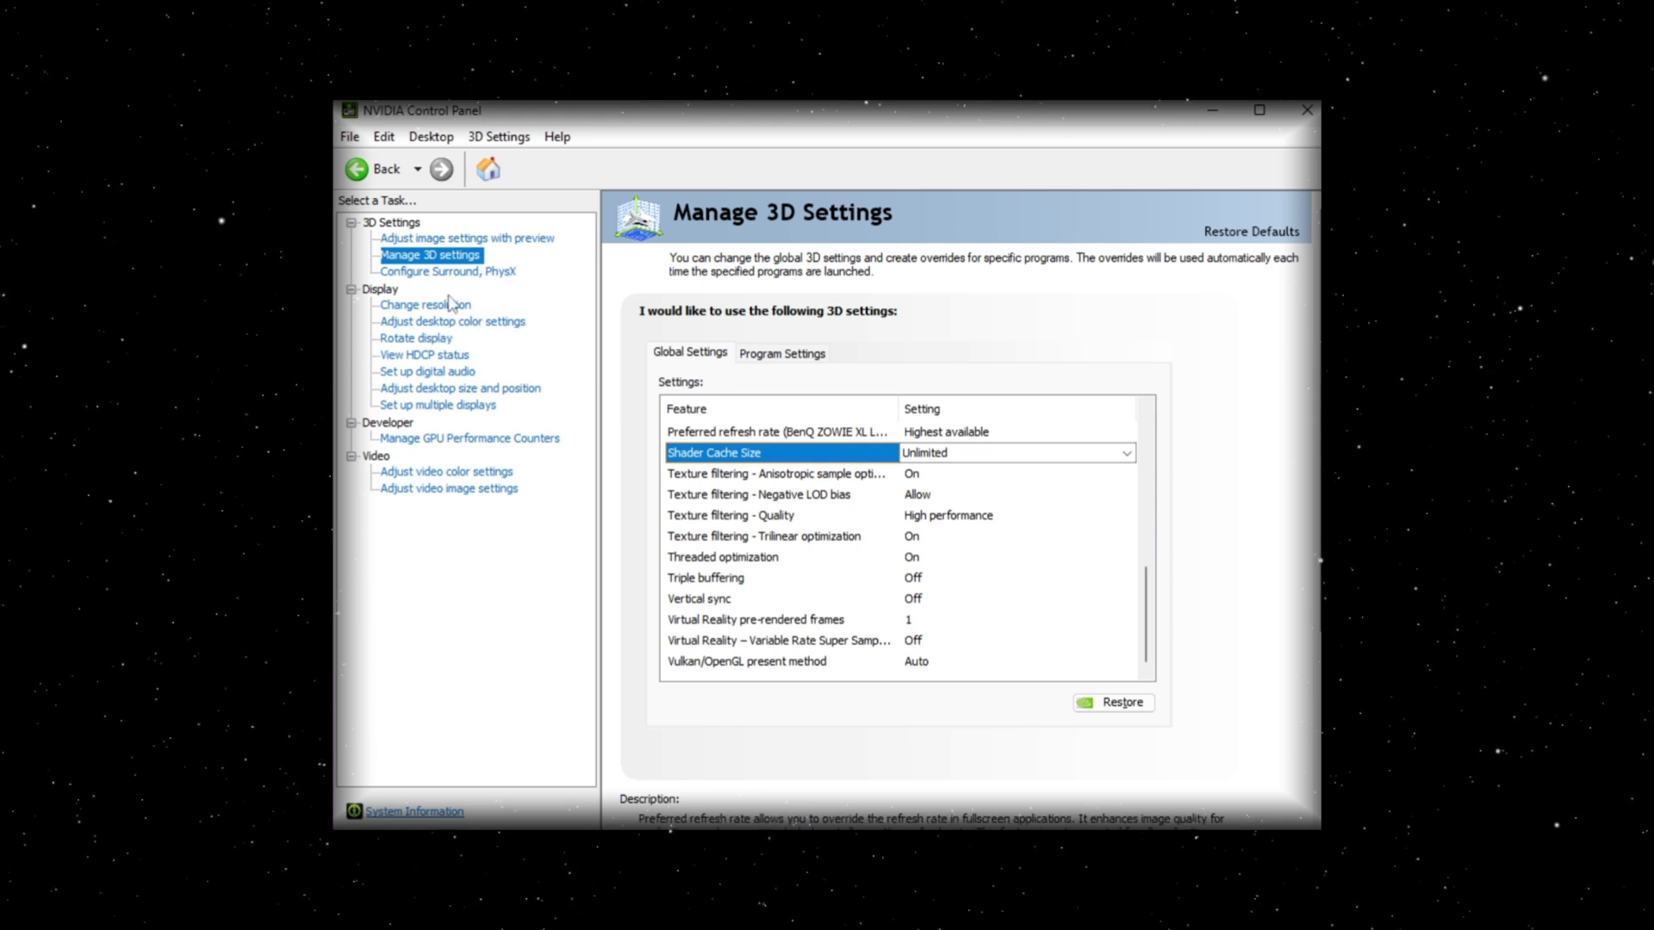
Keep the PhysX processor on NVIDIA GeForce RTX 4080, then view Adjust Desktop Size and Position (No scaling, 1920 x 1080).
click(428, 272)
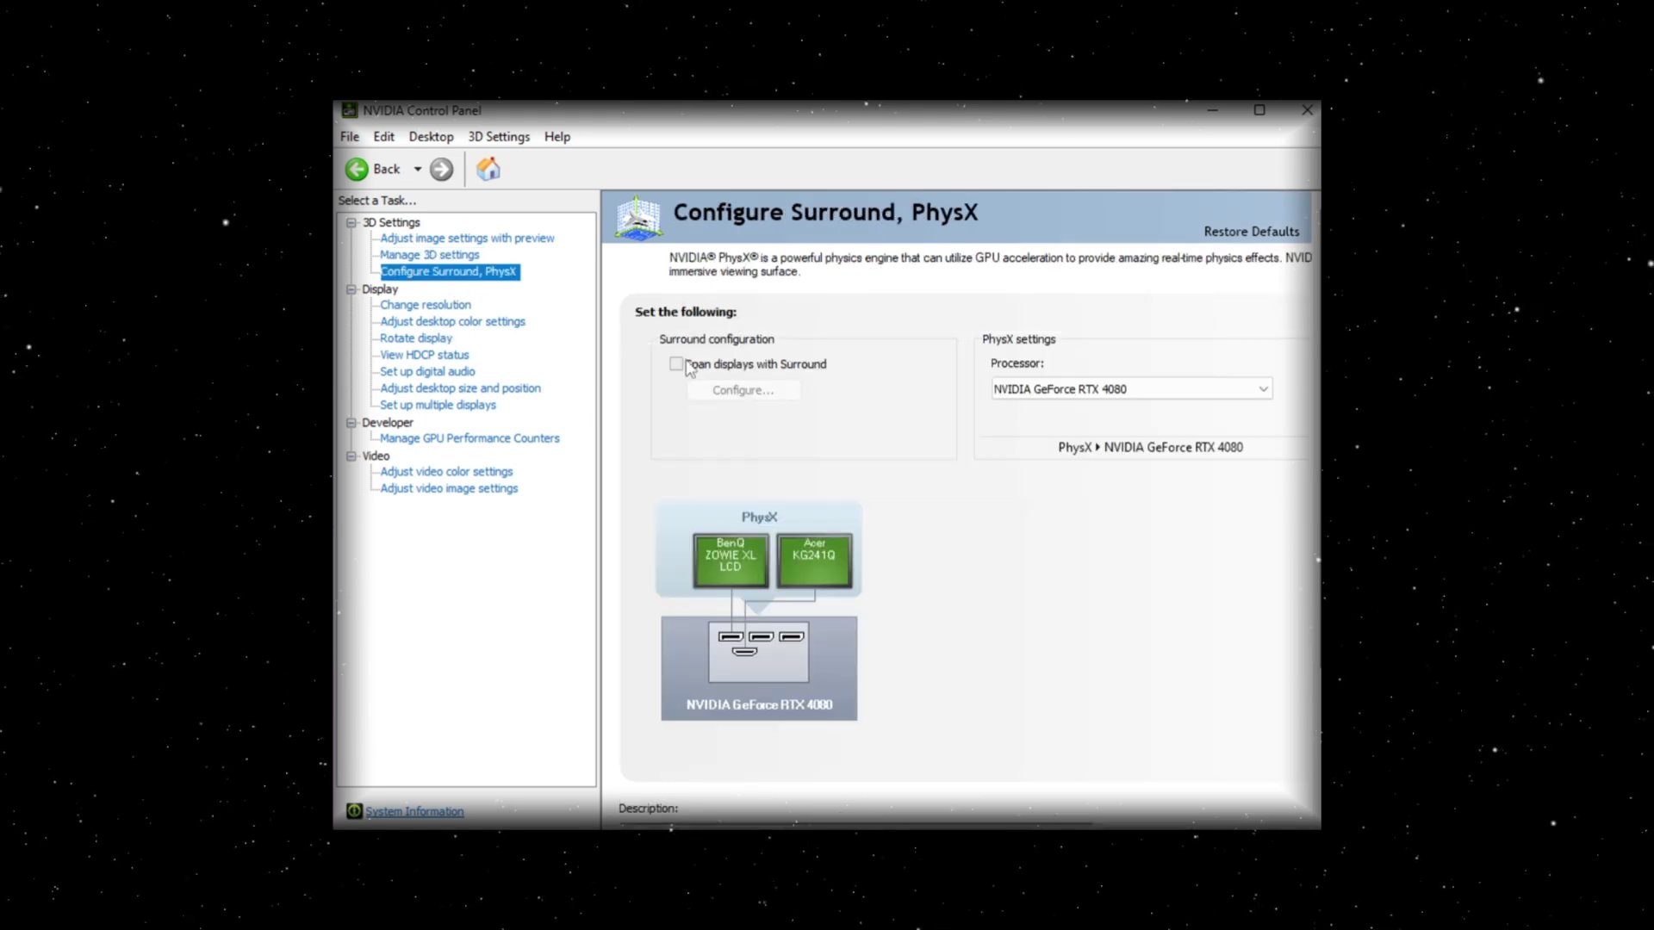
click(1133, 392)
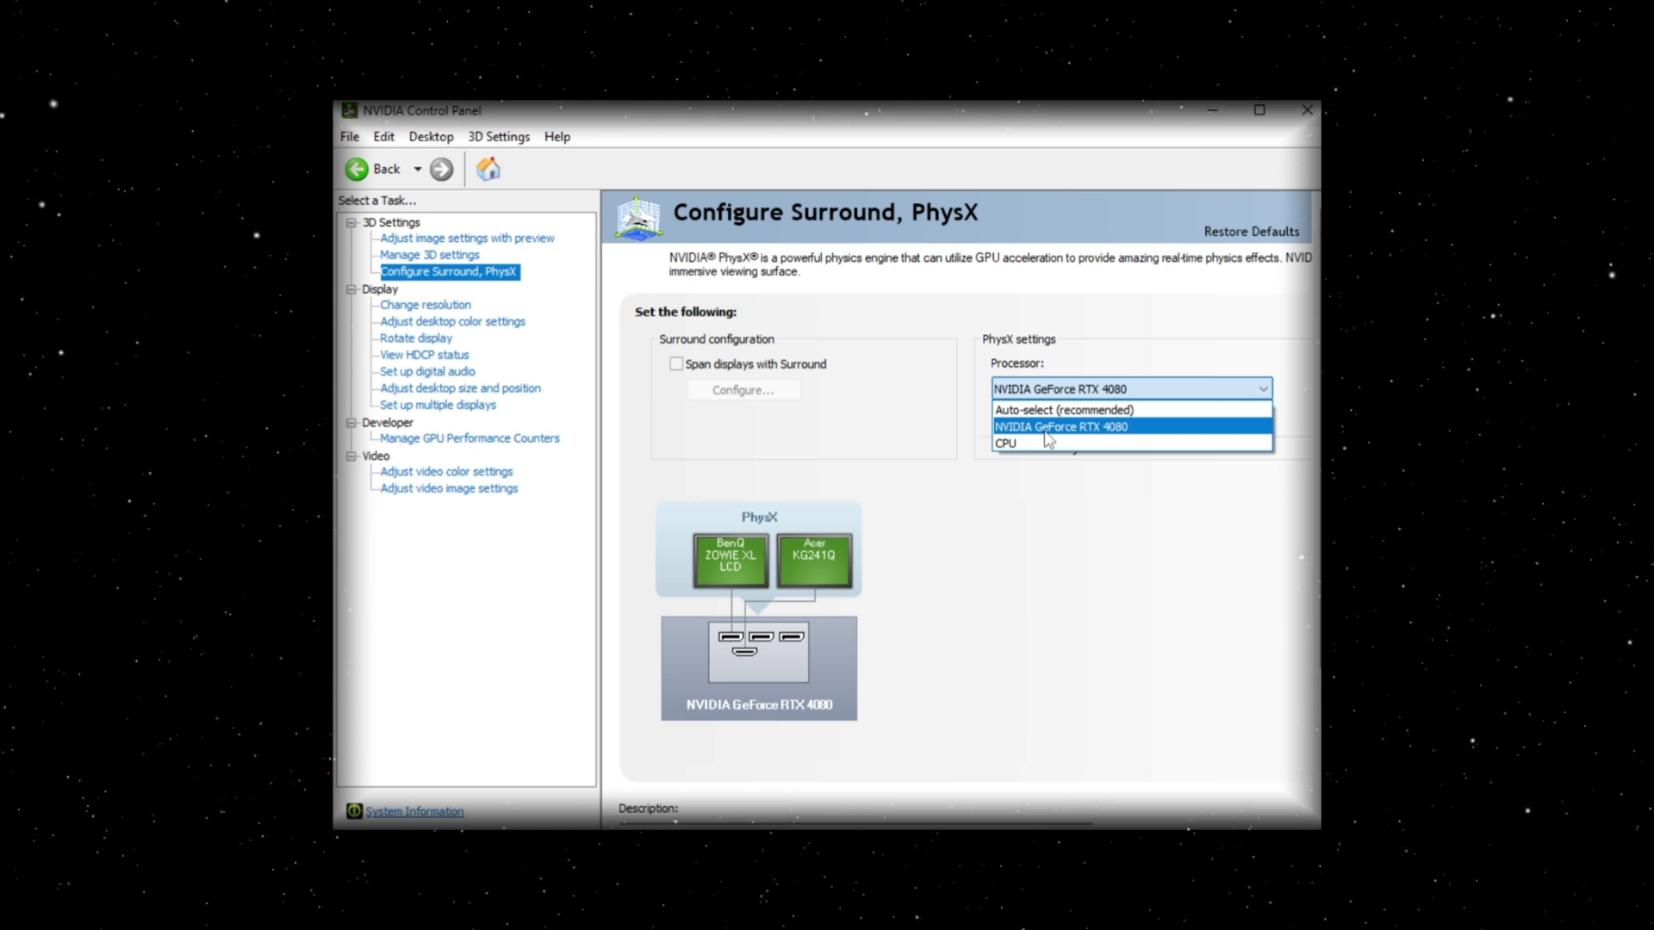
click(1005, 429)
click(465, 389)
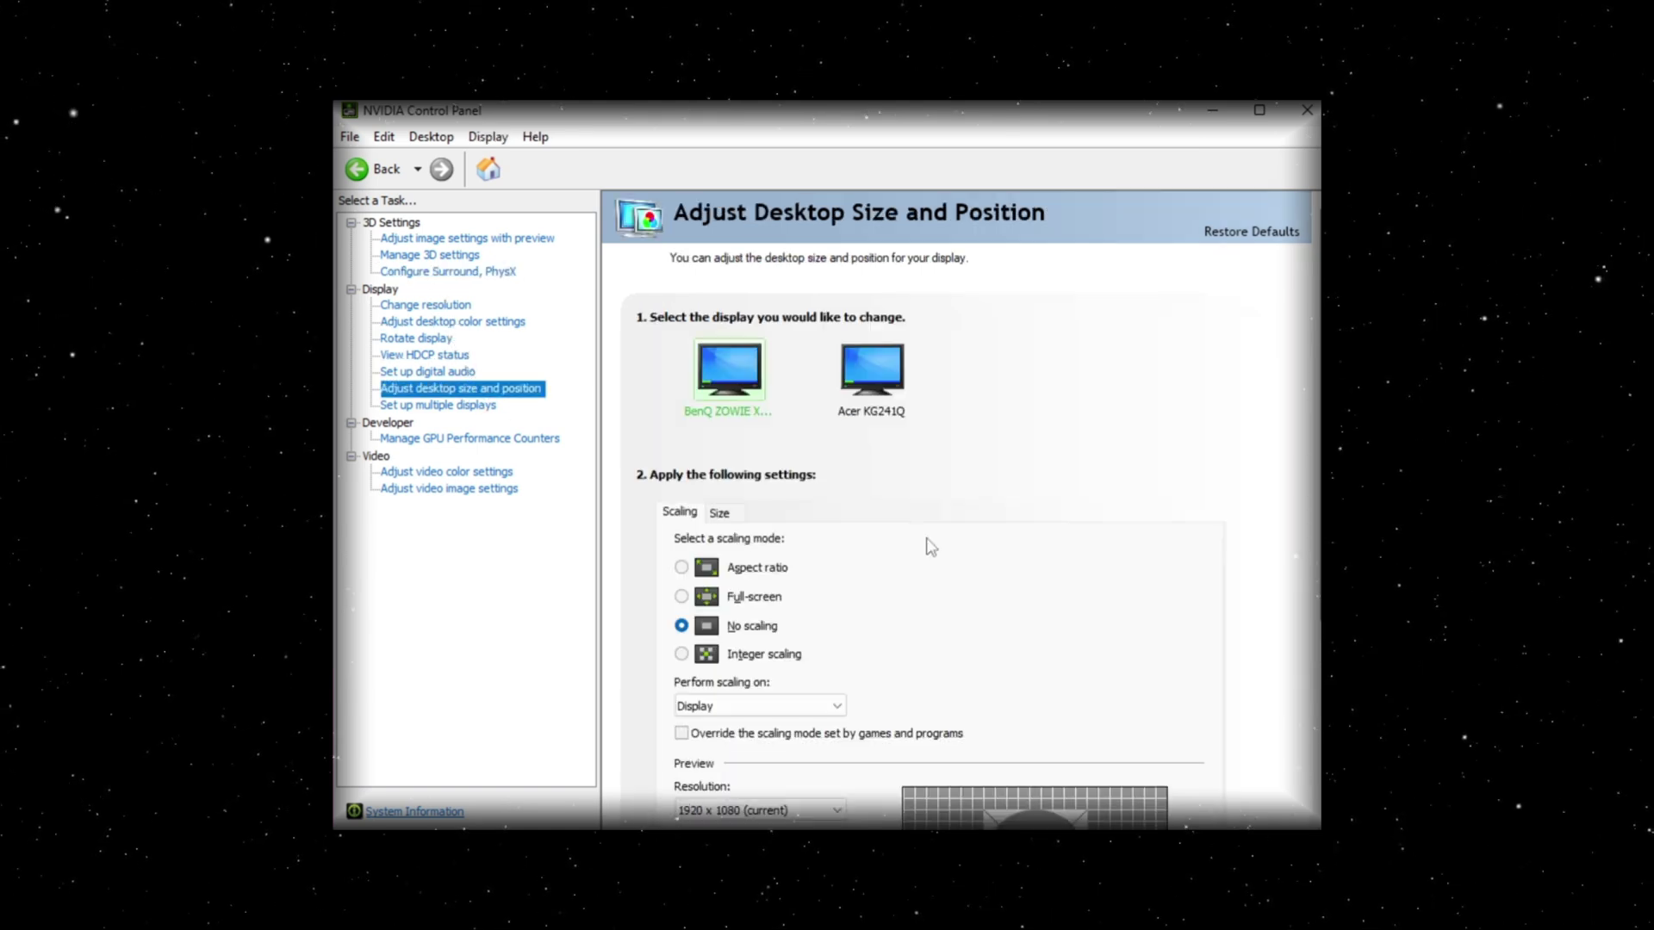
scroll(856, 583, down, 2)
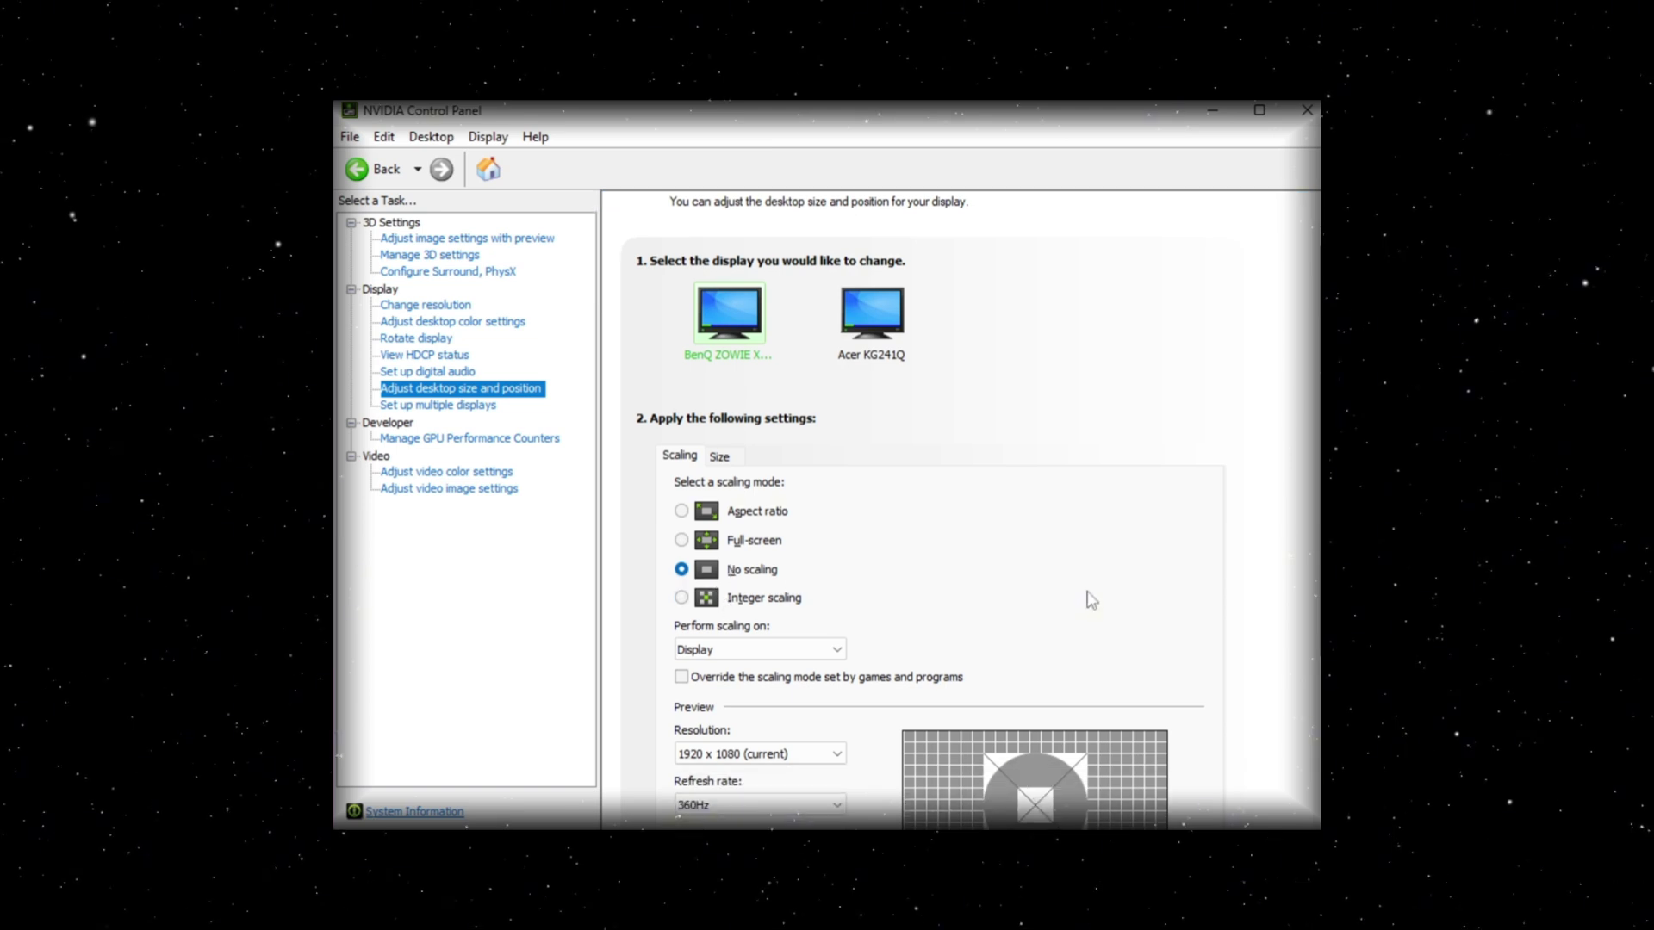
scroll(1092, 601, down, 5)
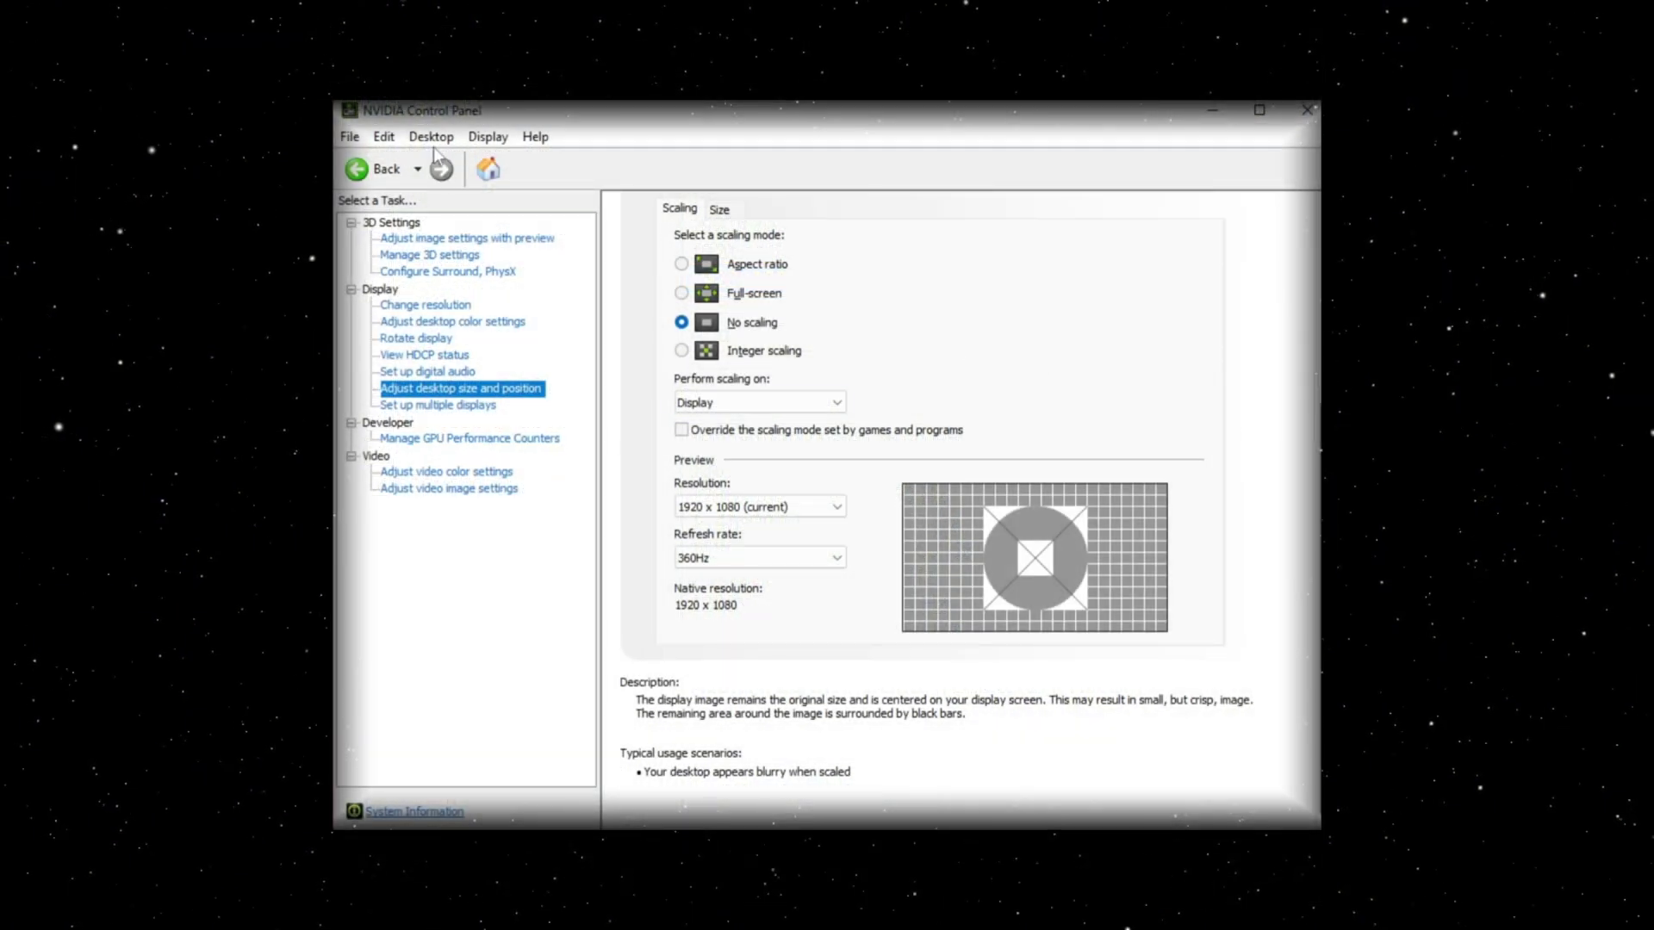
On Manage GPU Performance Counters, choose 'Allow access to the GPU performance counters to all users'.
click(438, 139)
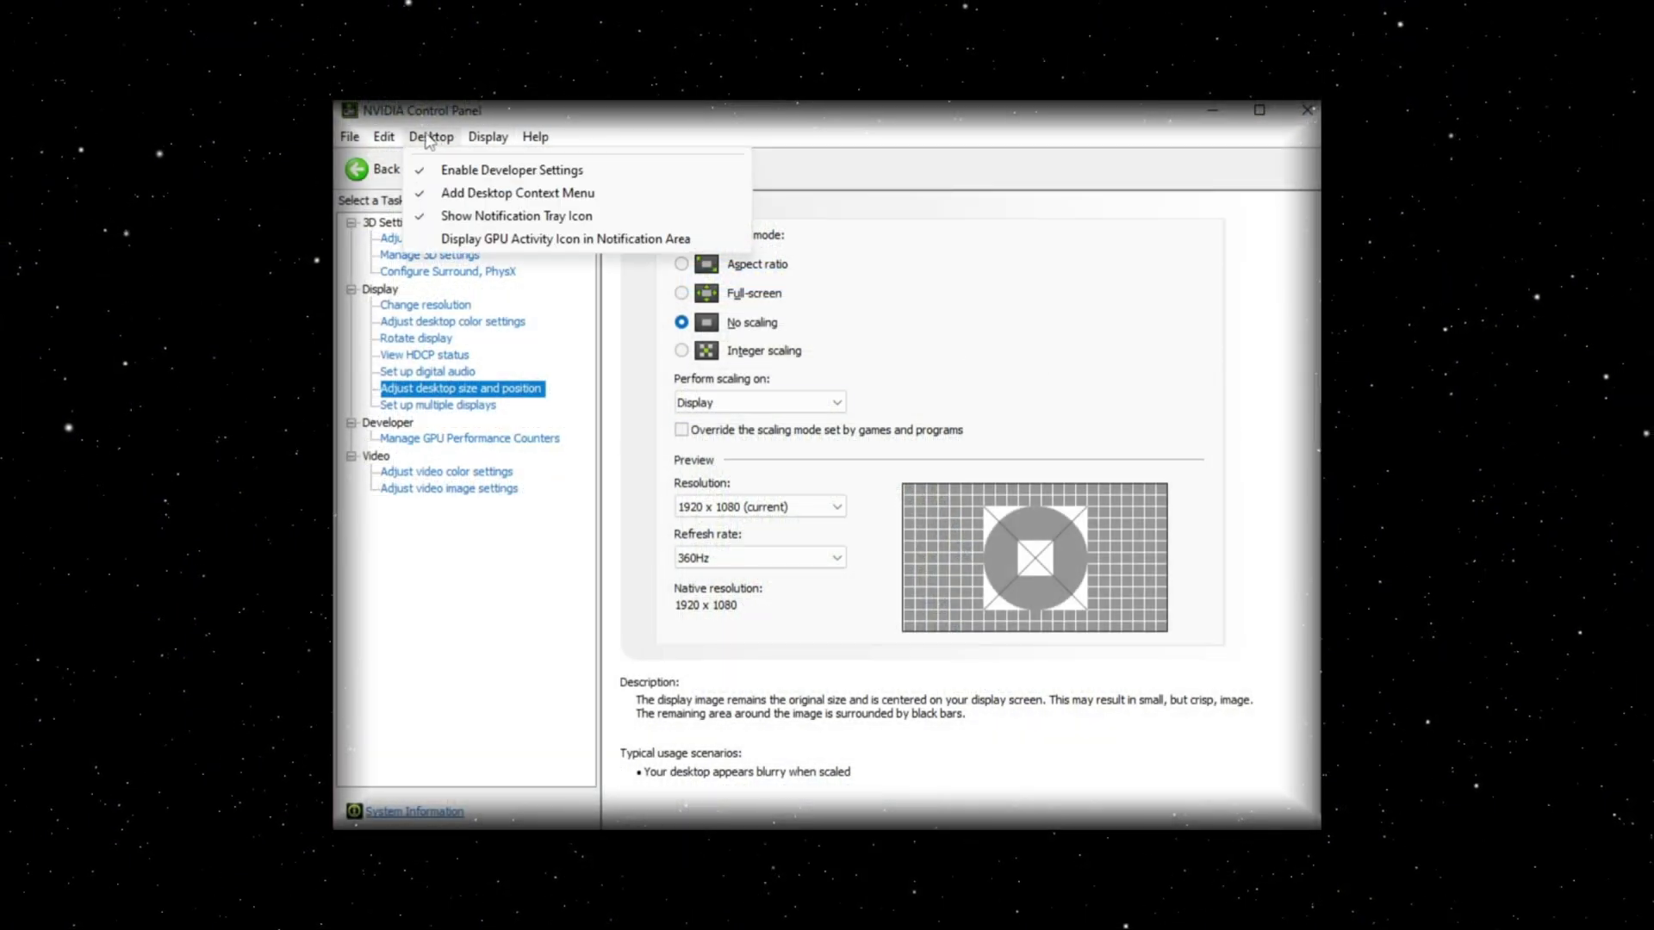
click(455, 441)
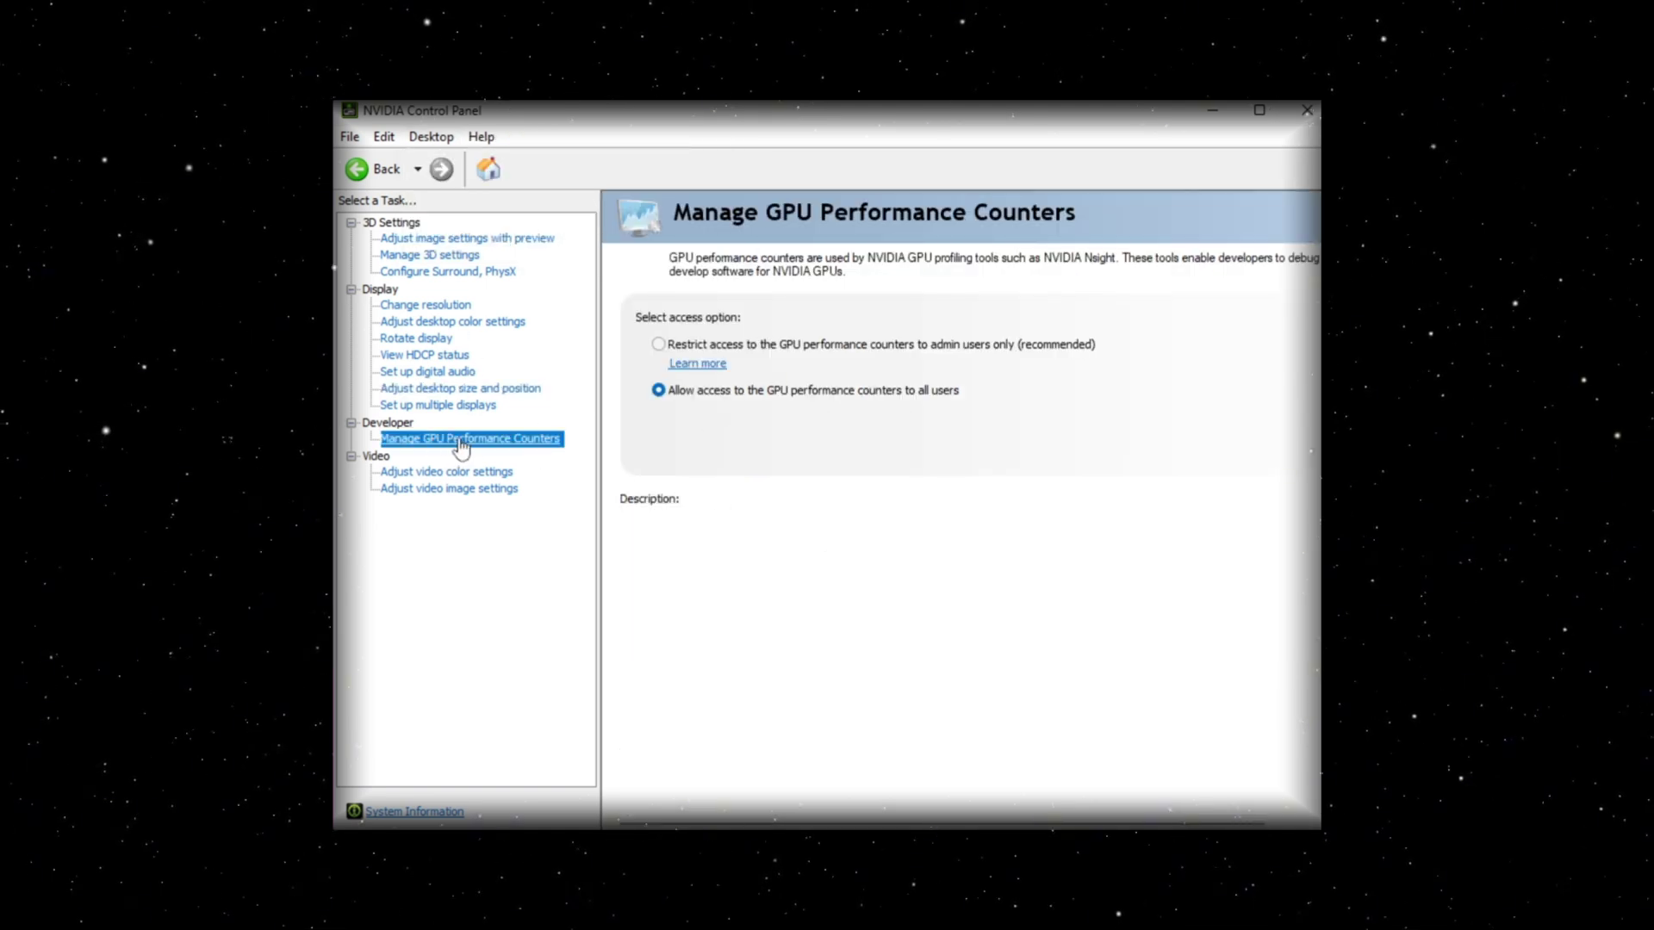
mouse_move(662, 398)
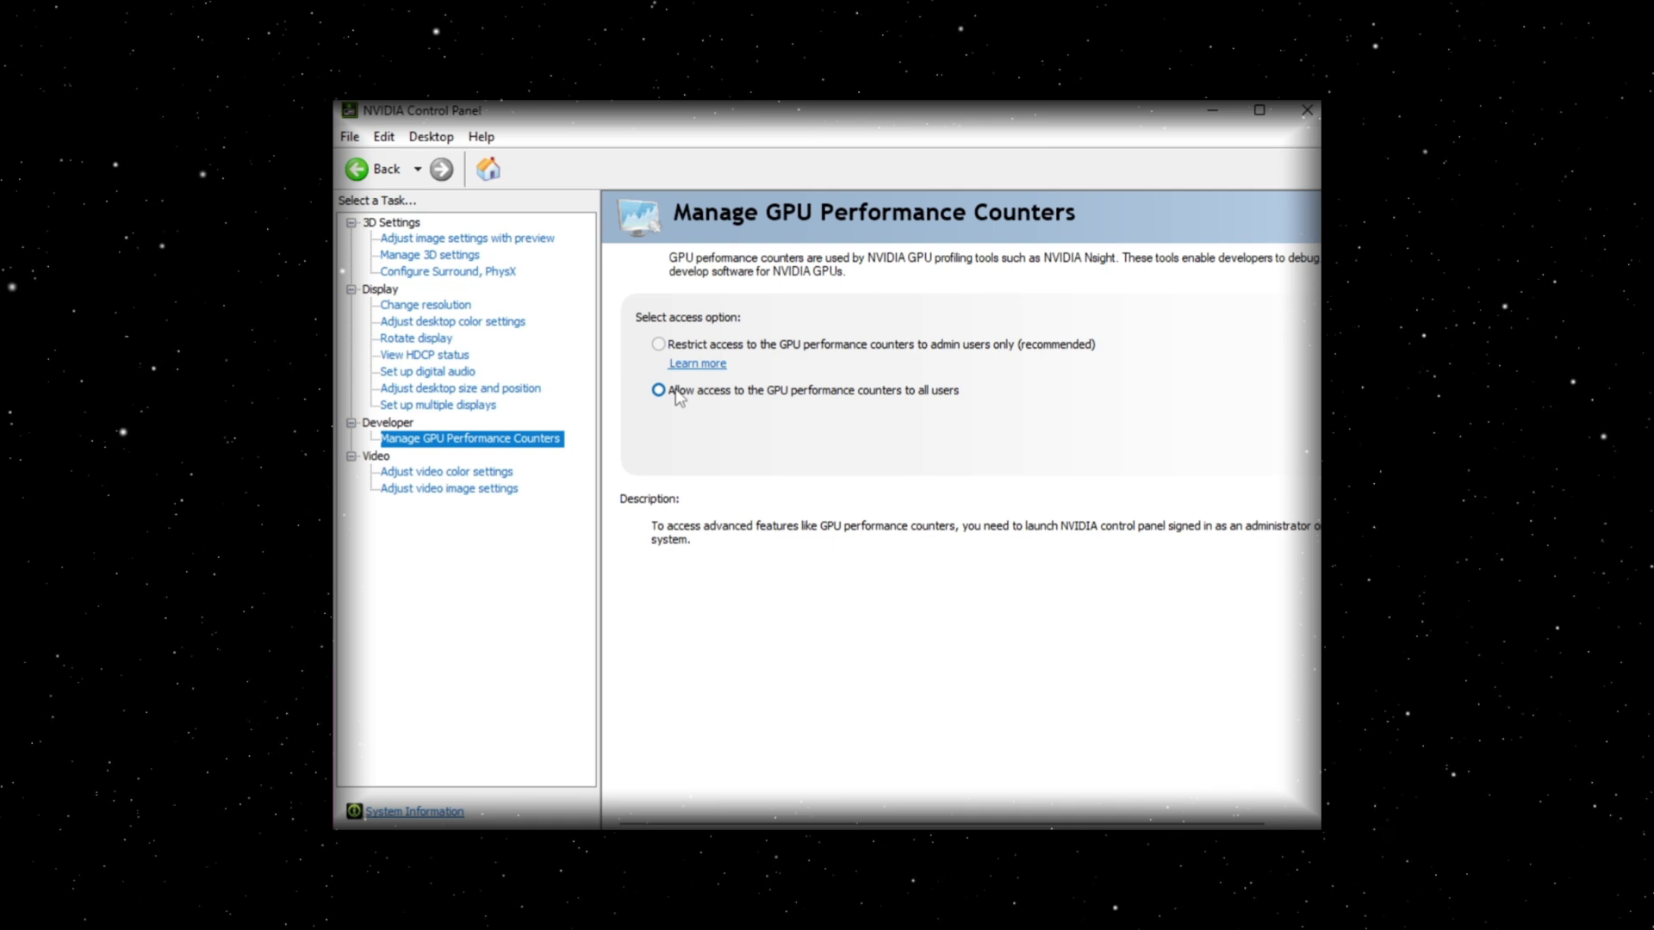
Allow GPU performance counters for all users, then have video colour follow the NVIDIA settings.
click(885, 393)
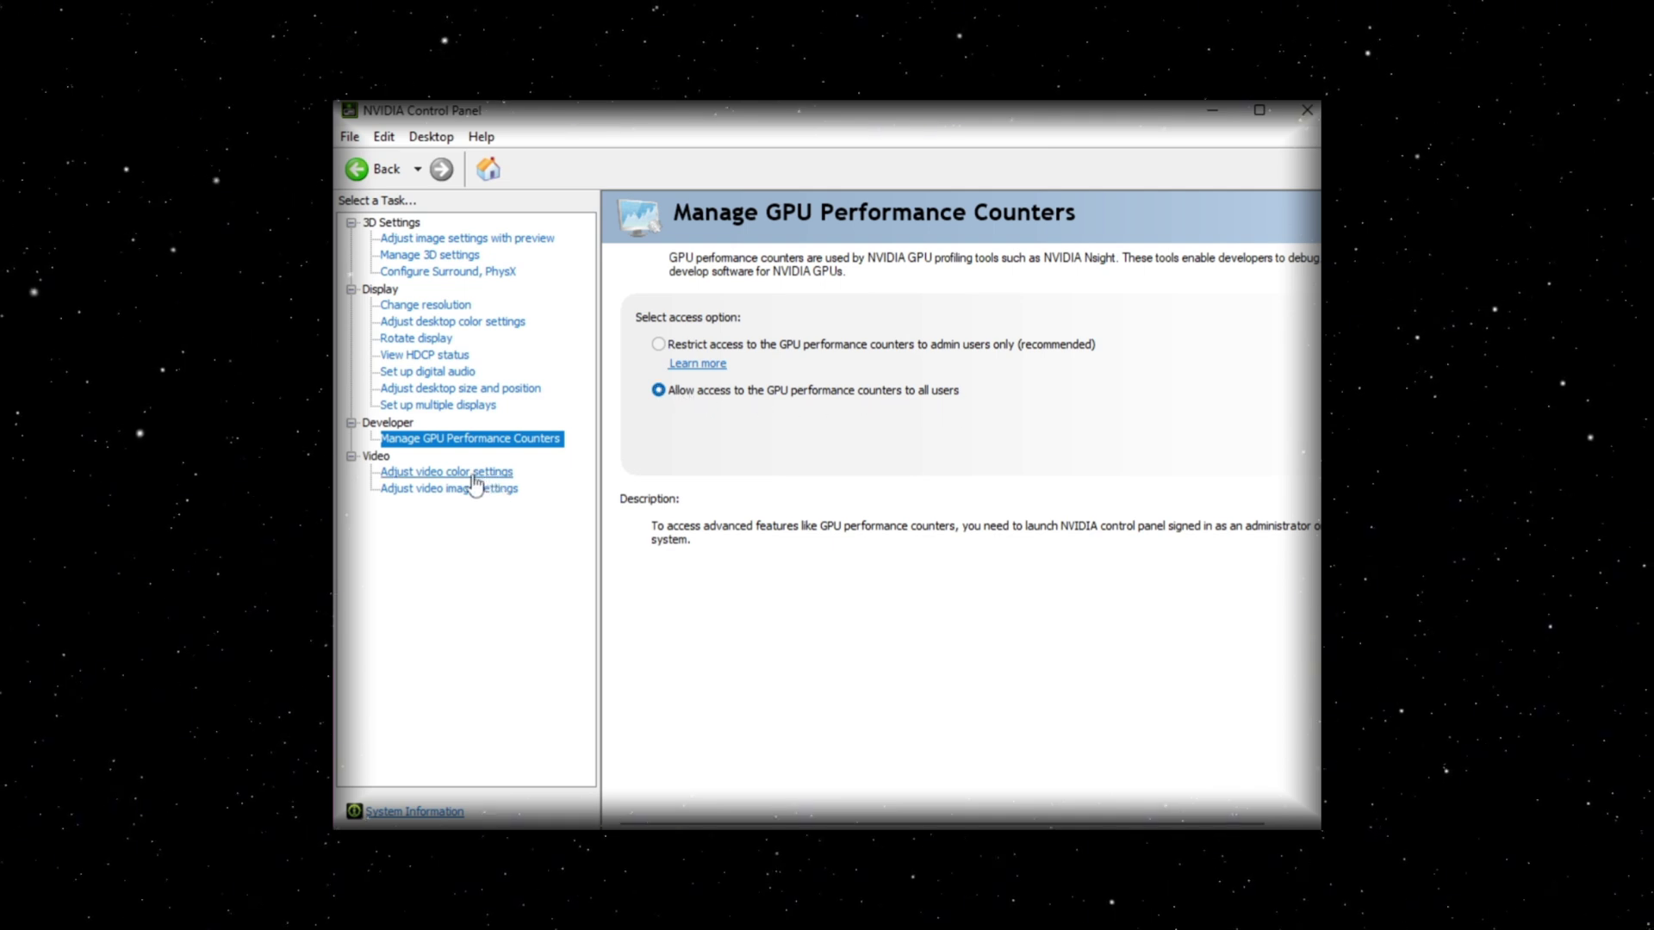
click(435, 475)
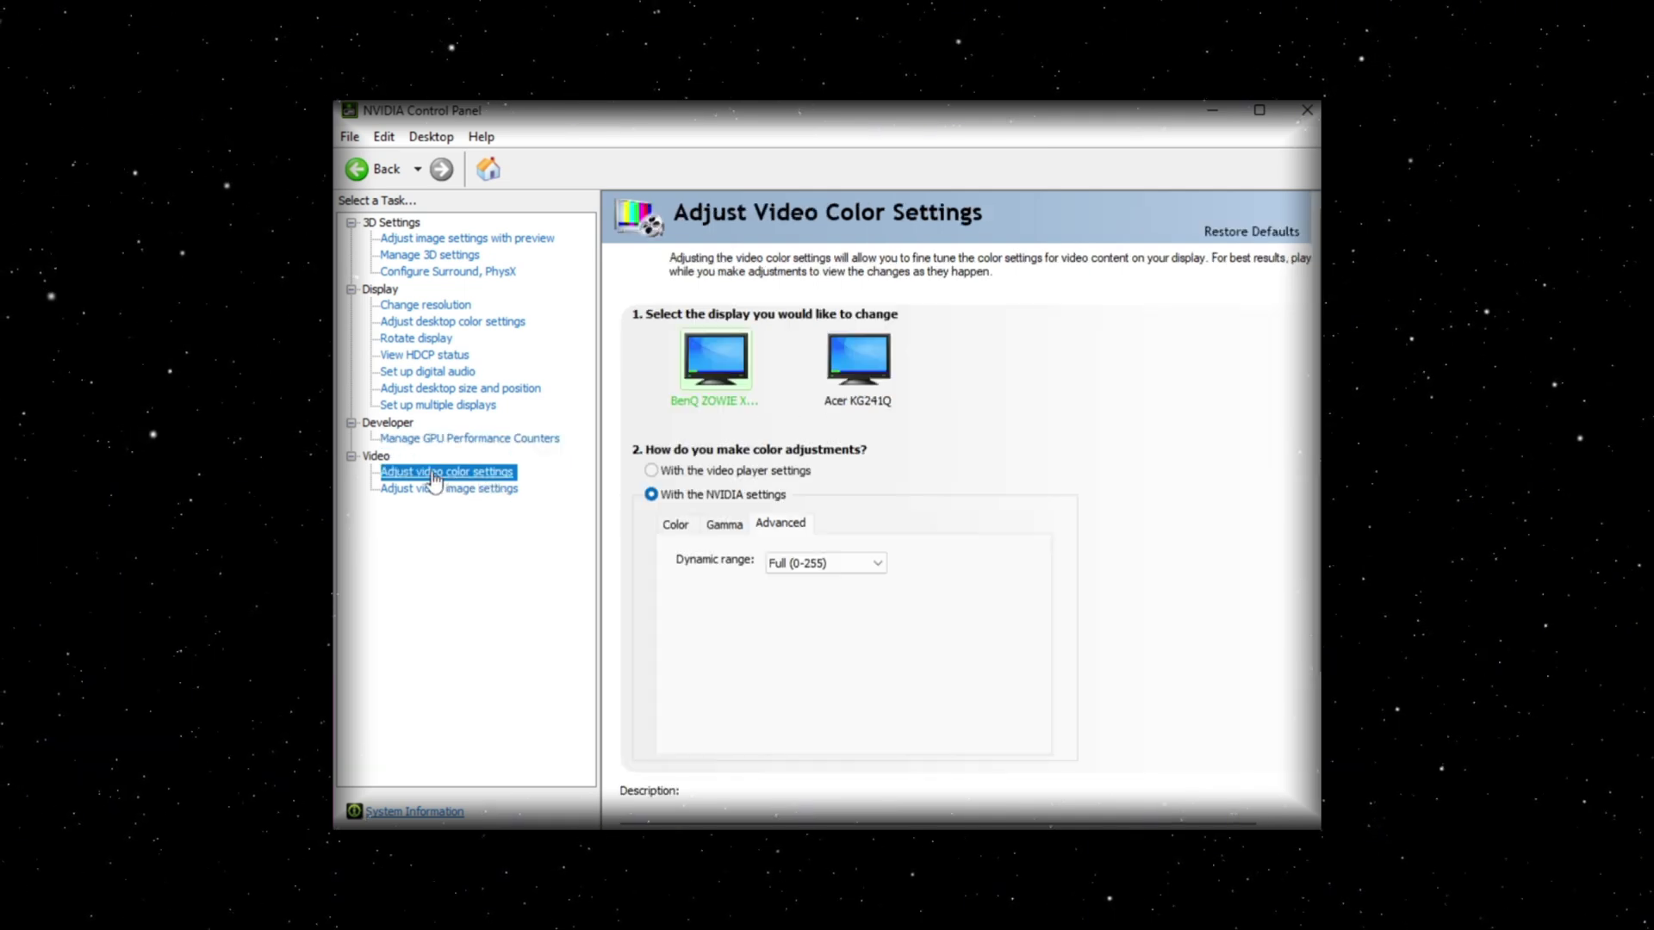
click(652, 472)
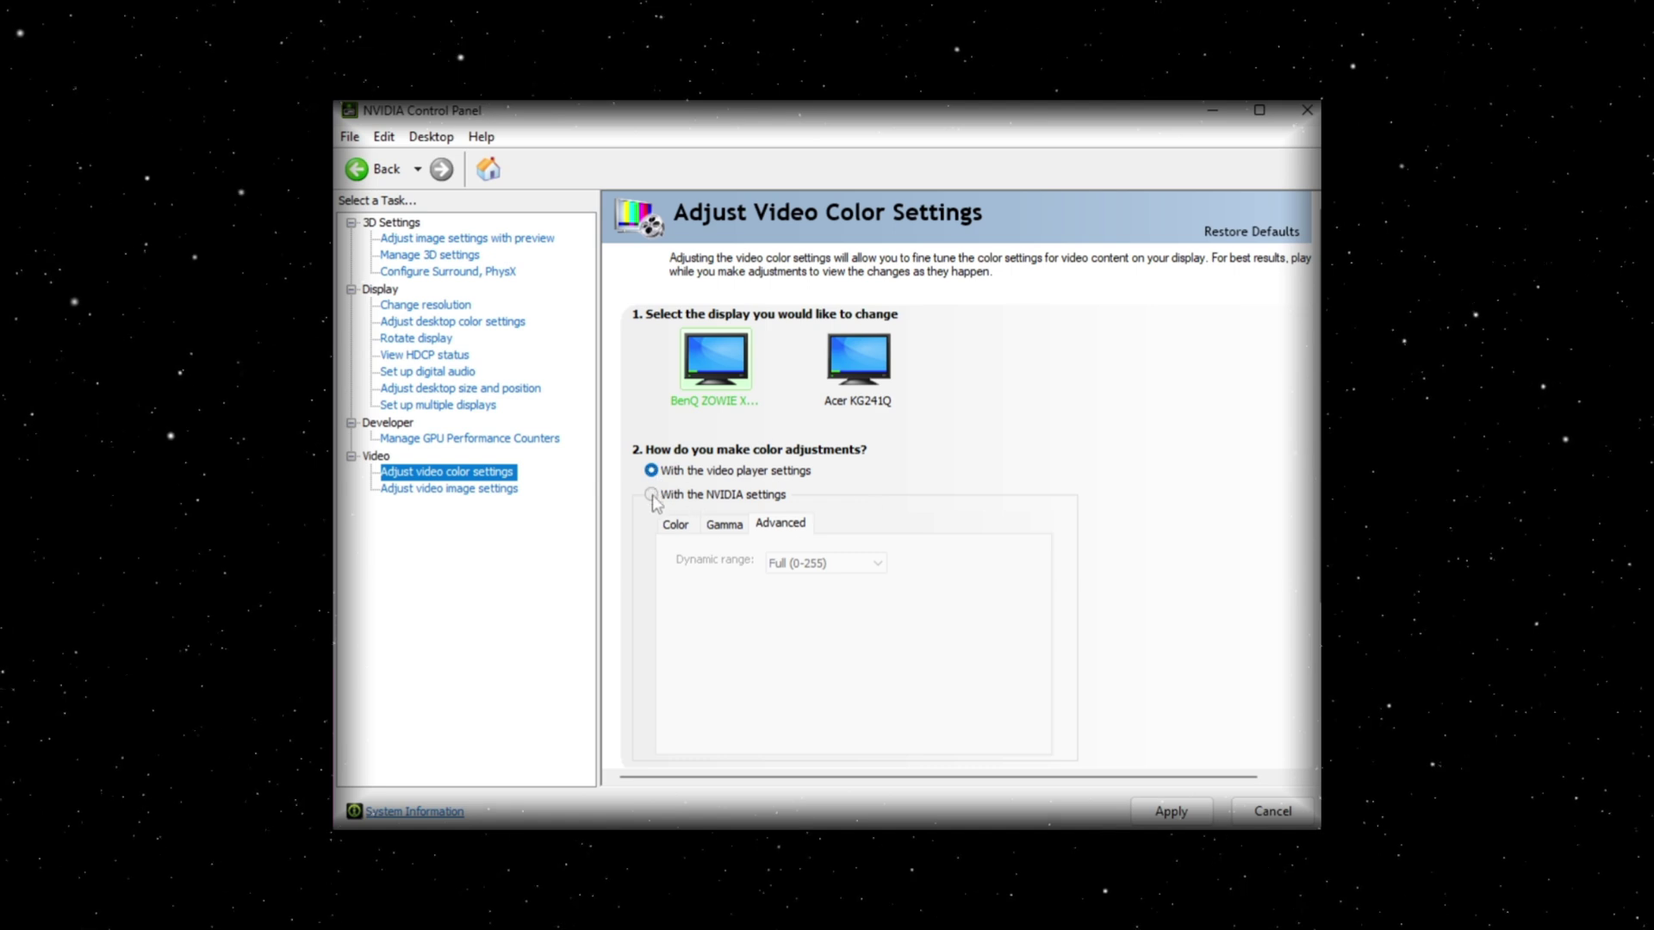
click(652, 495)
Set the Advanced dynamic range to Full (0-255) and apply the video colour changes.
click(680, 525)
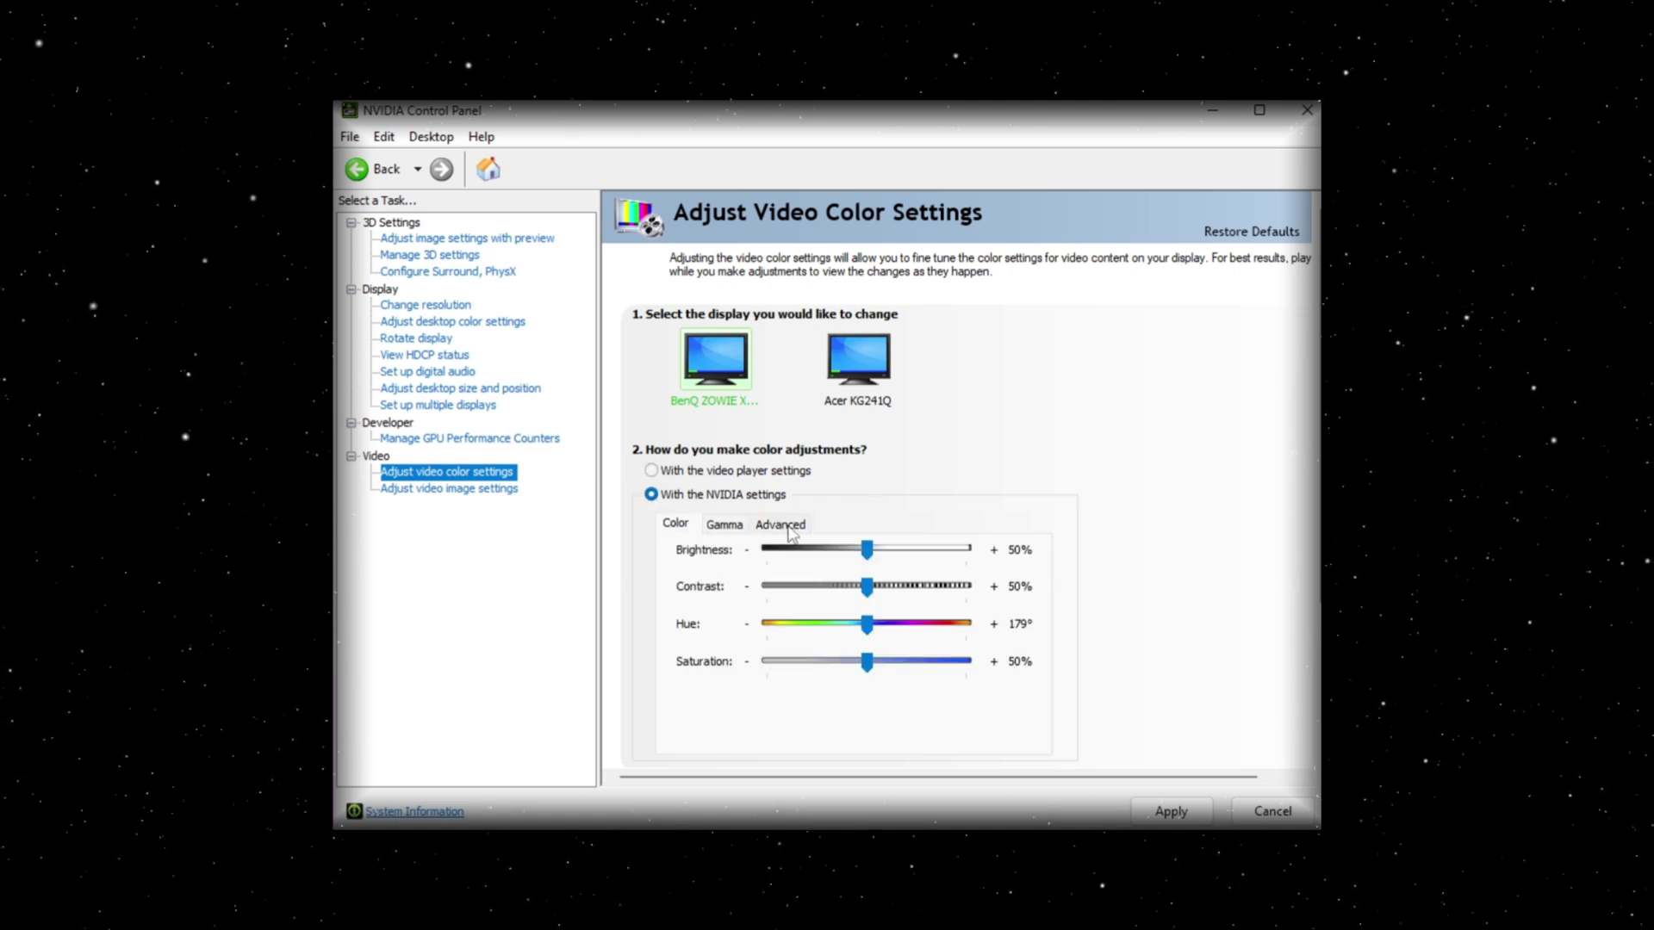
click(785, 525)
click(813, 566)
click(810, 575)
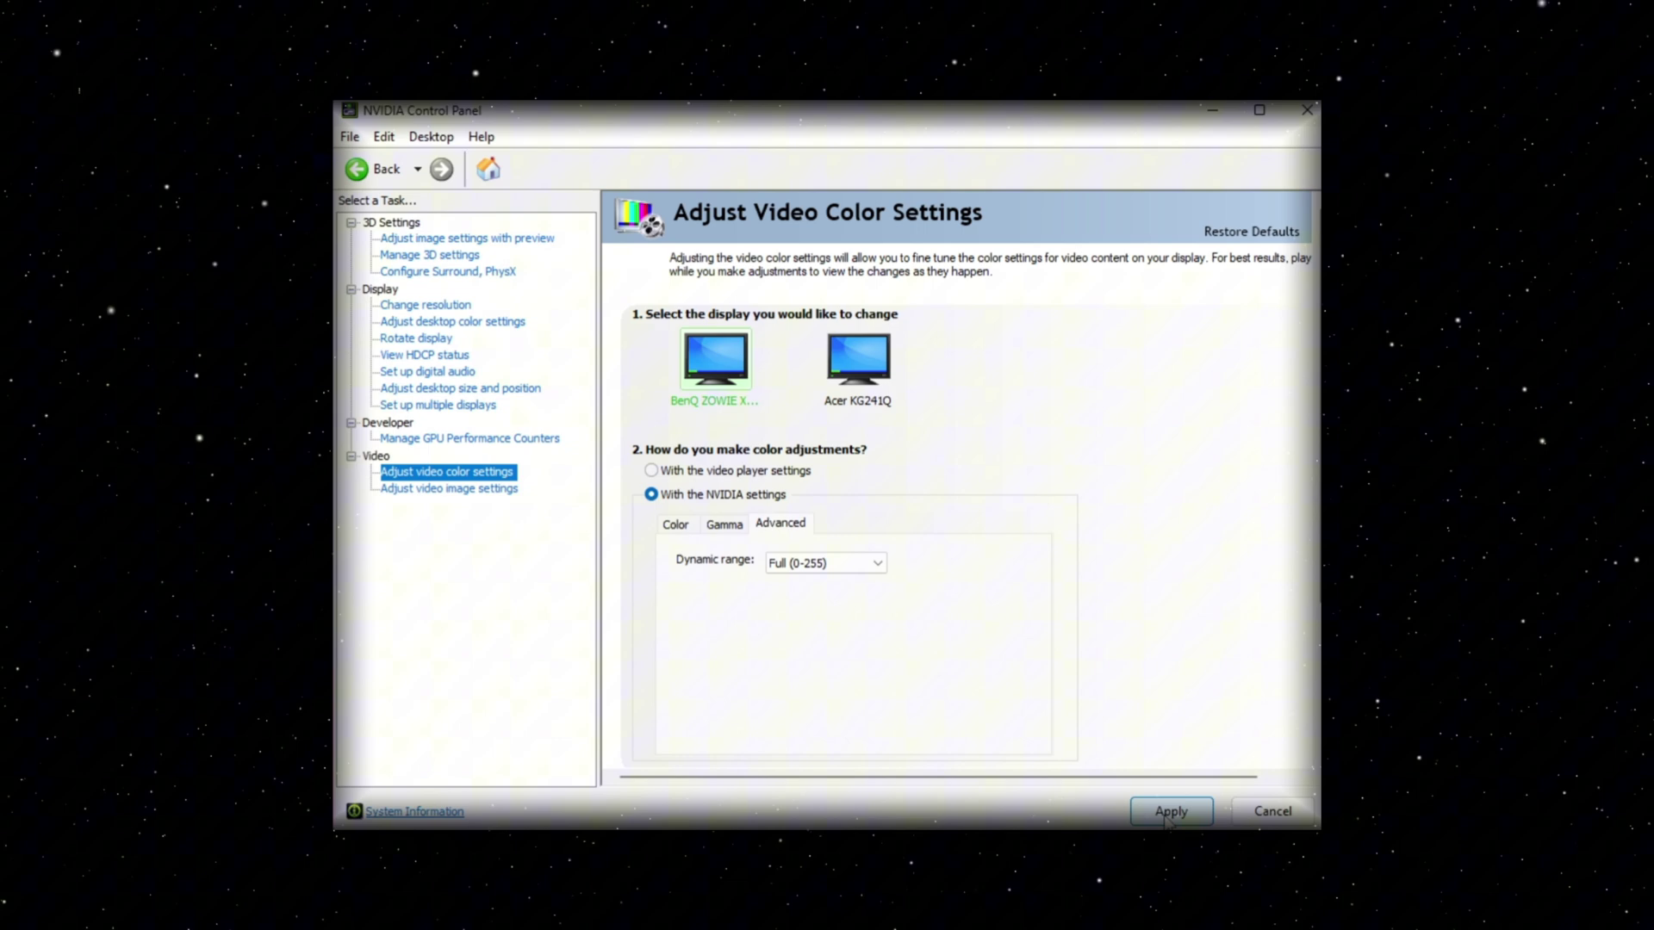
click(1173, 811)
key(Return)
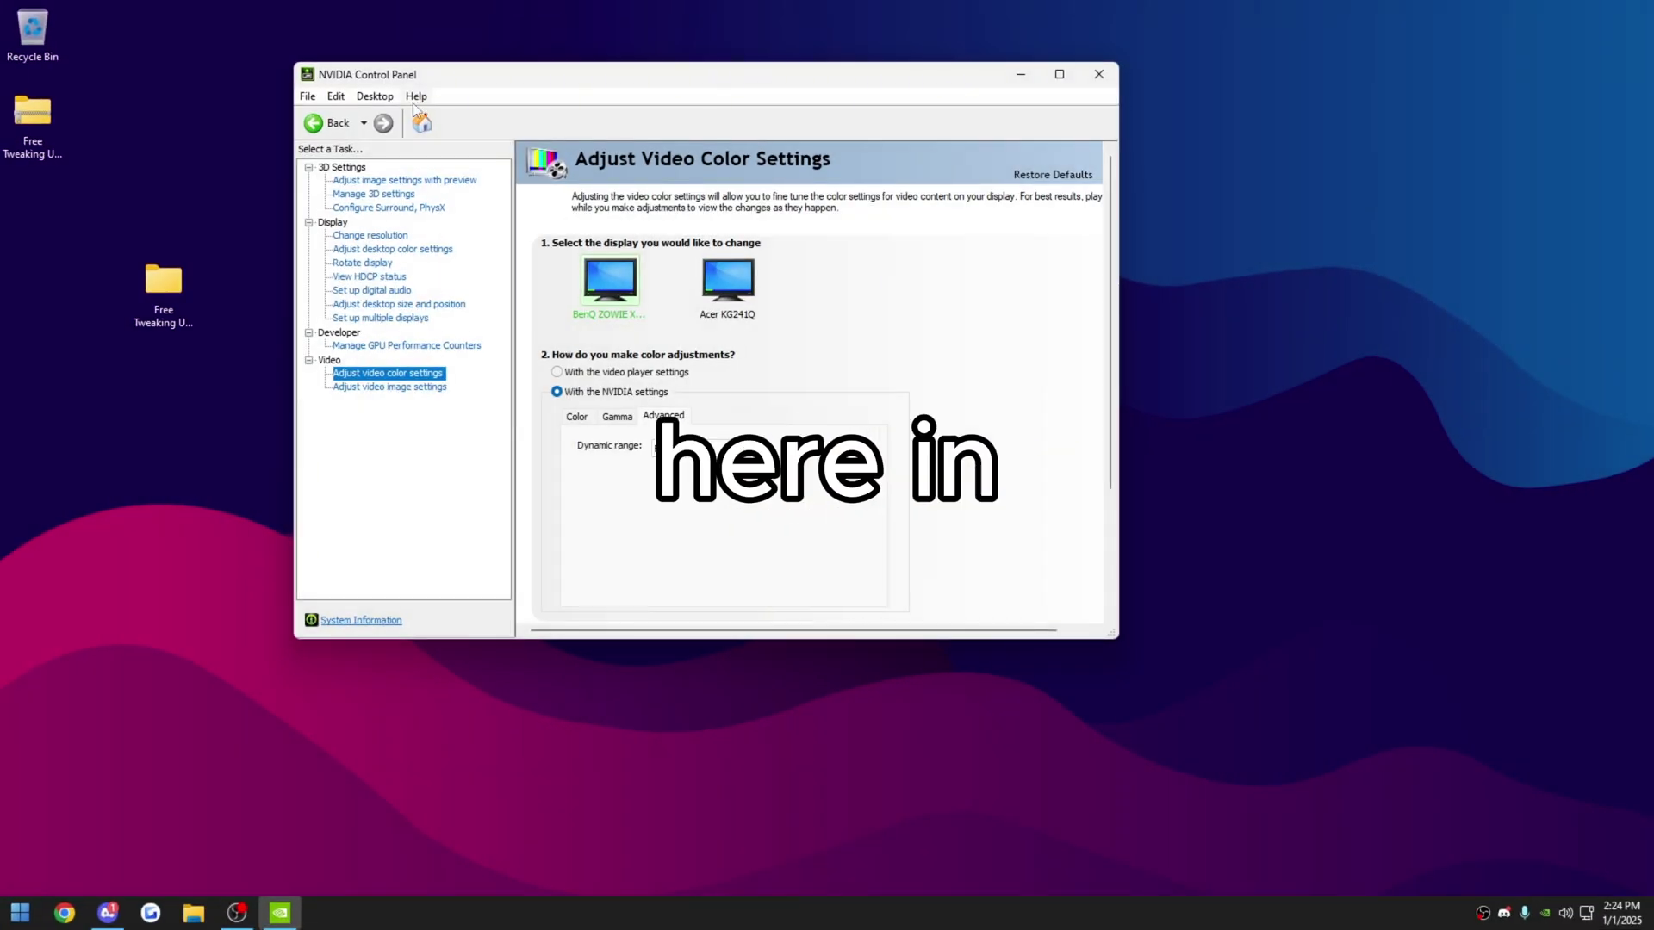
Open System Information from the NVIDIA Control Panel's Help menu.
click(419, 98)
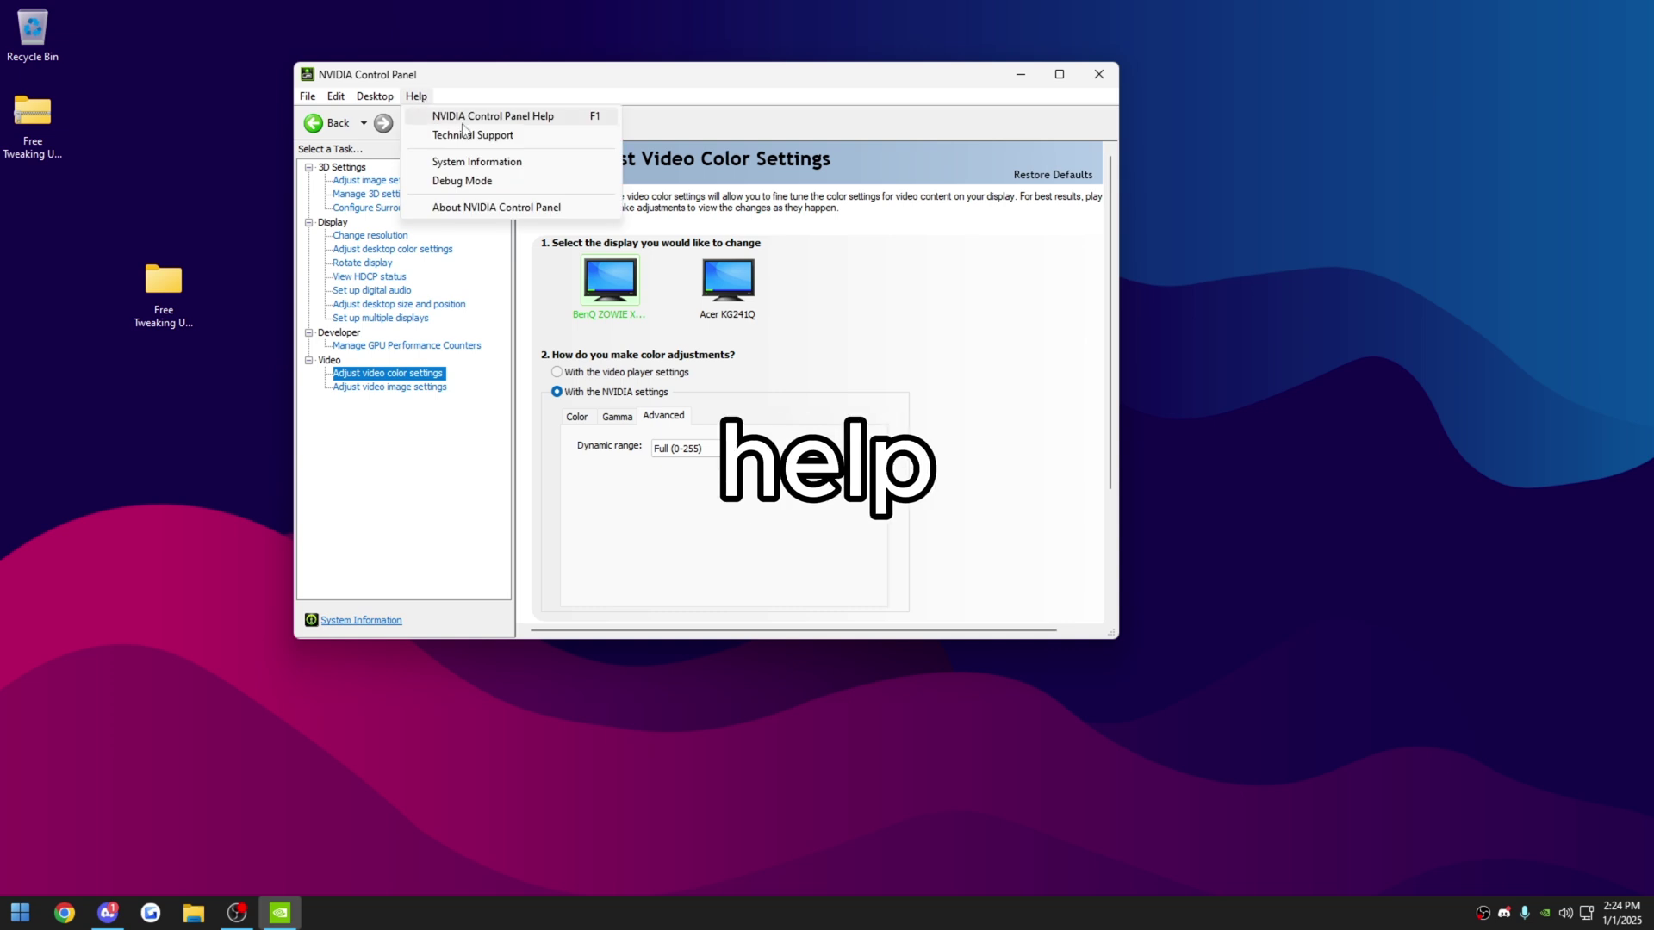
click(476, 162)
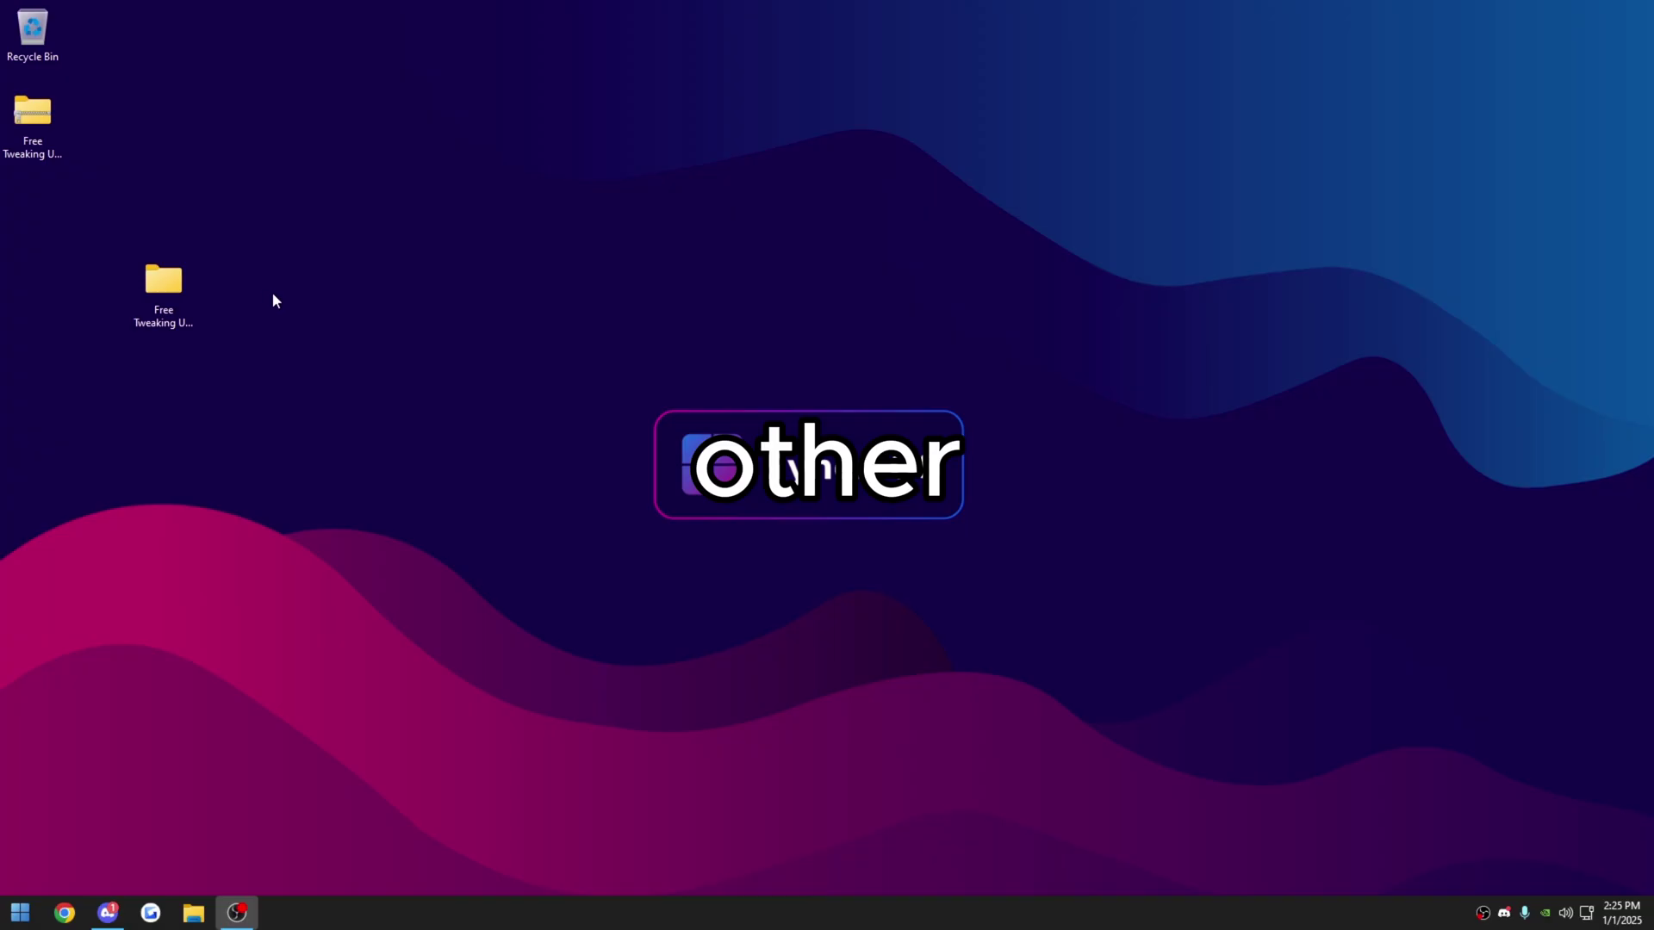
Open the desktop's Free Tweaking Utility - Synez folder to list the utility, PowerRun and the Synez log.
double_click(164, 285)
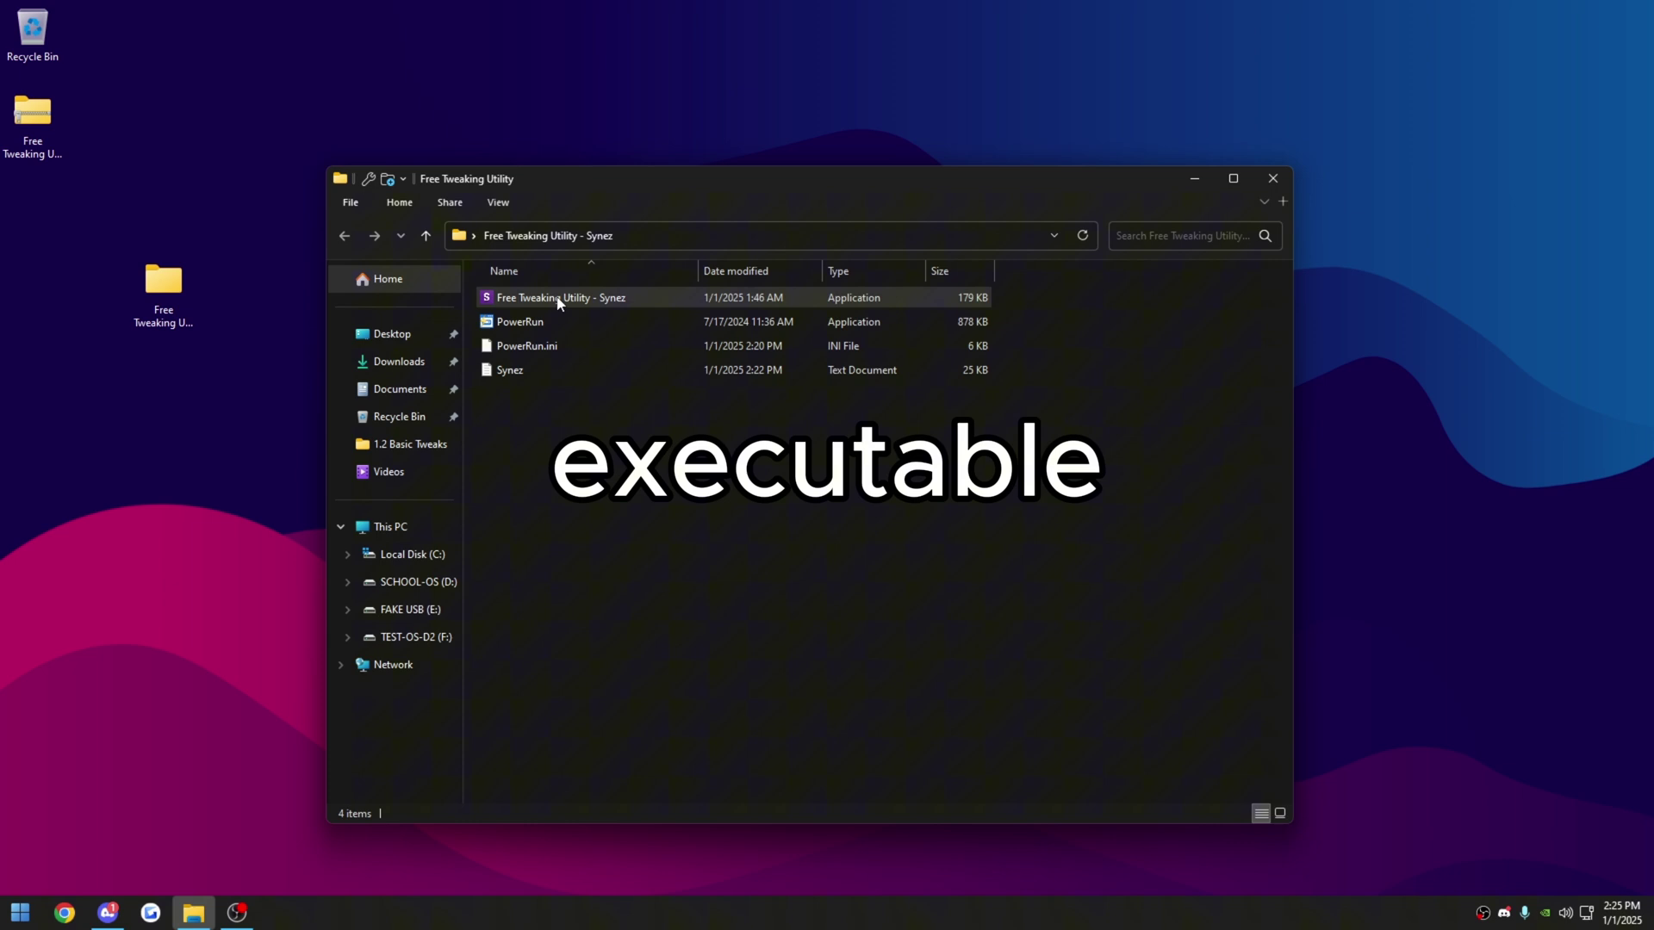